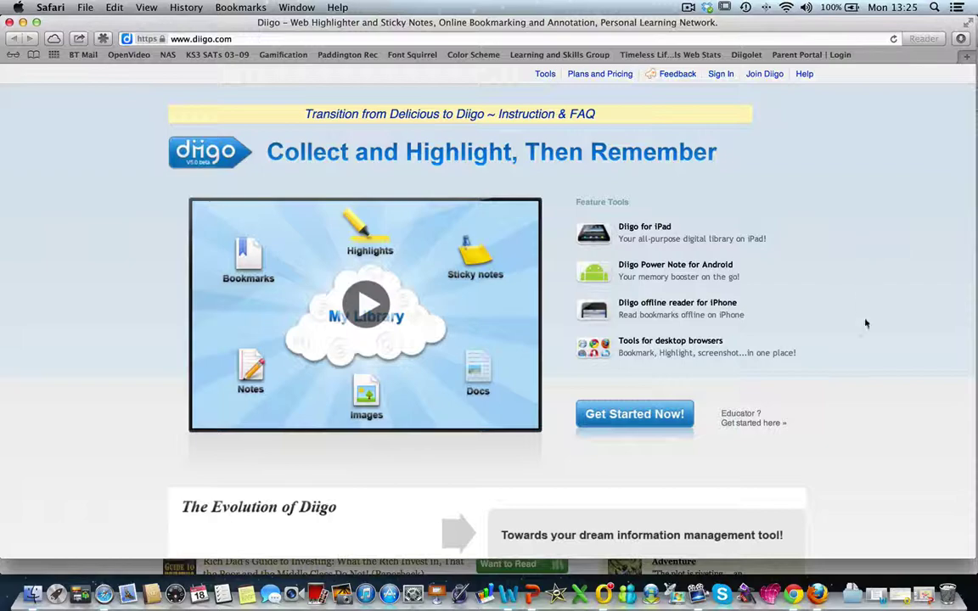
Browse the Diigo home page and open the Educator free-upgrade information
scroll(862, 345, "down", 5)
scroll(837, 388, "down", 4)
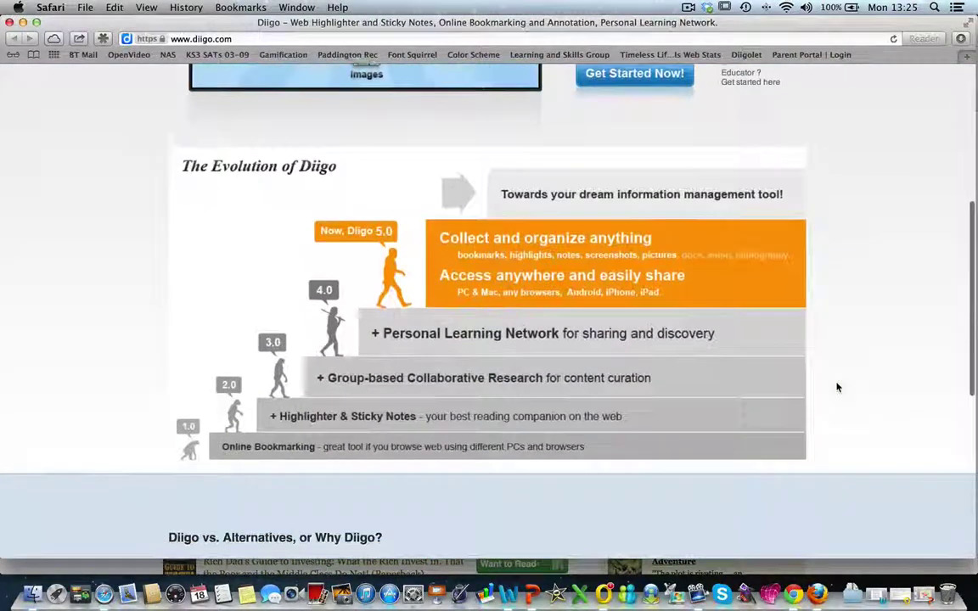
scroll(837, 388, "down", 5)
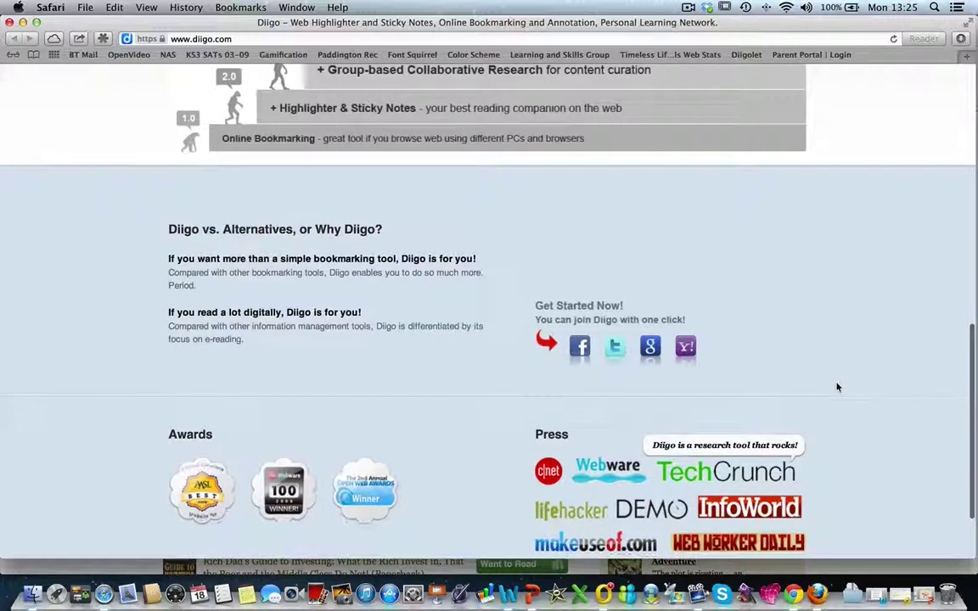
scroll(837, 388, "down", 3)
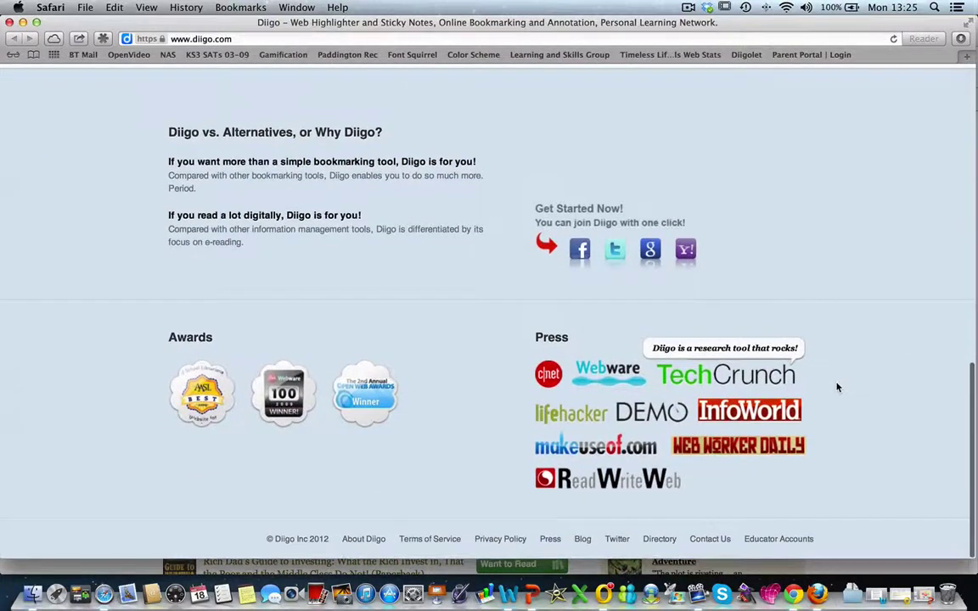
scroll(837, 388, "up", 7)
scroll(837, 388, "up", 11)
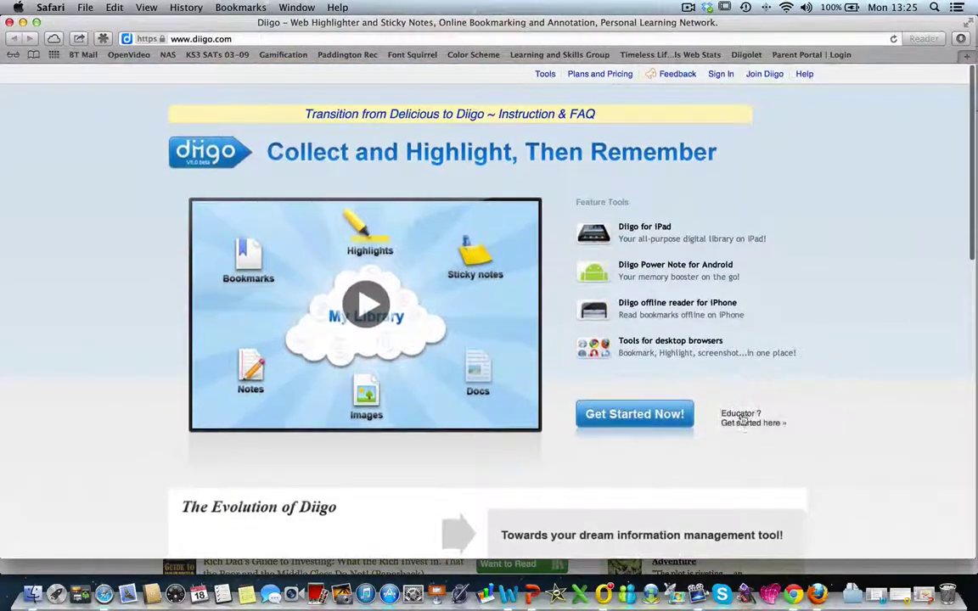
left_click(742, 421)
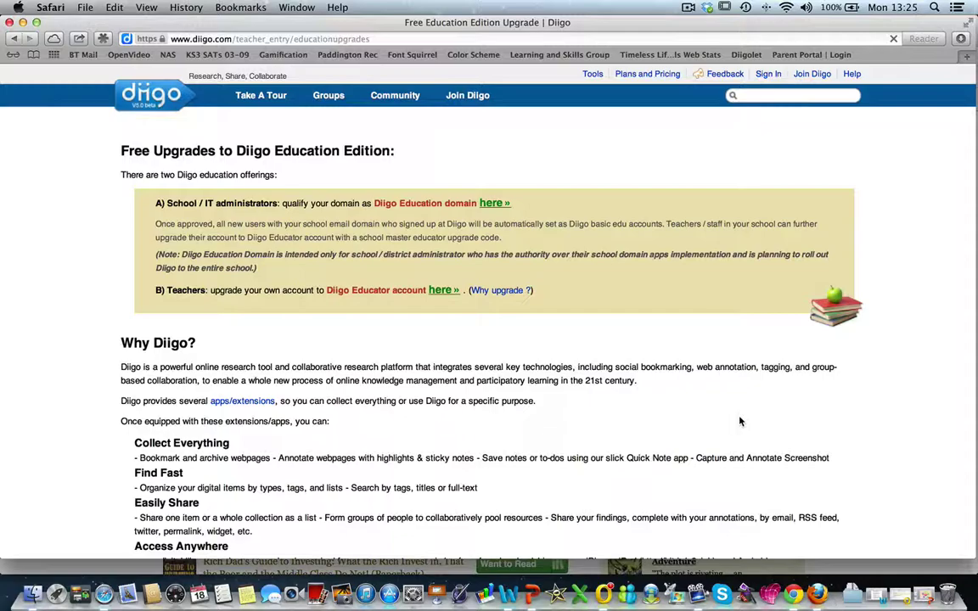
Review the education upgrades and start the Diigo tour at its Research page
scroll(741, 421, "down", 5)
scroll(776, 482, "down", 7)
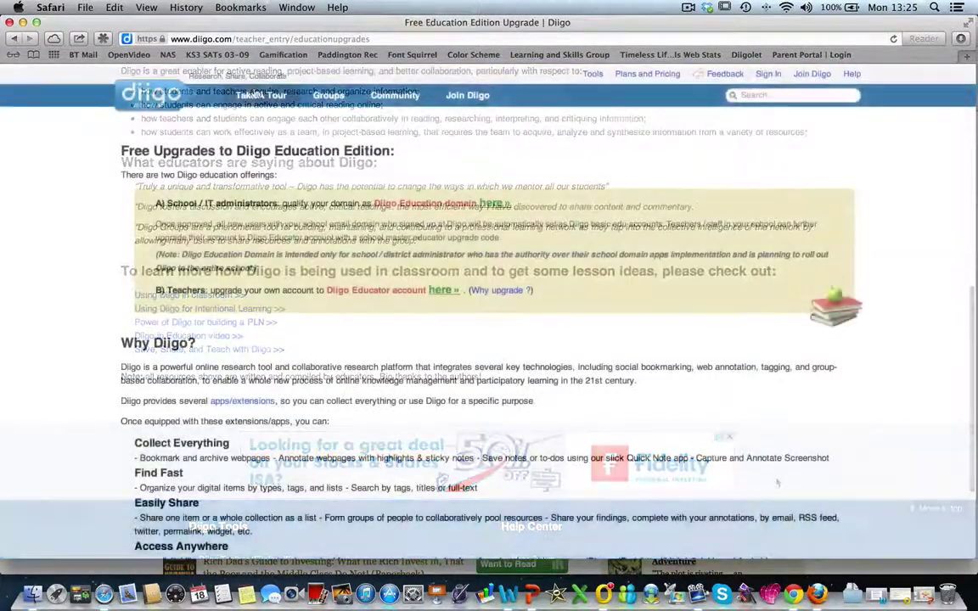
left_click(253, 94)
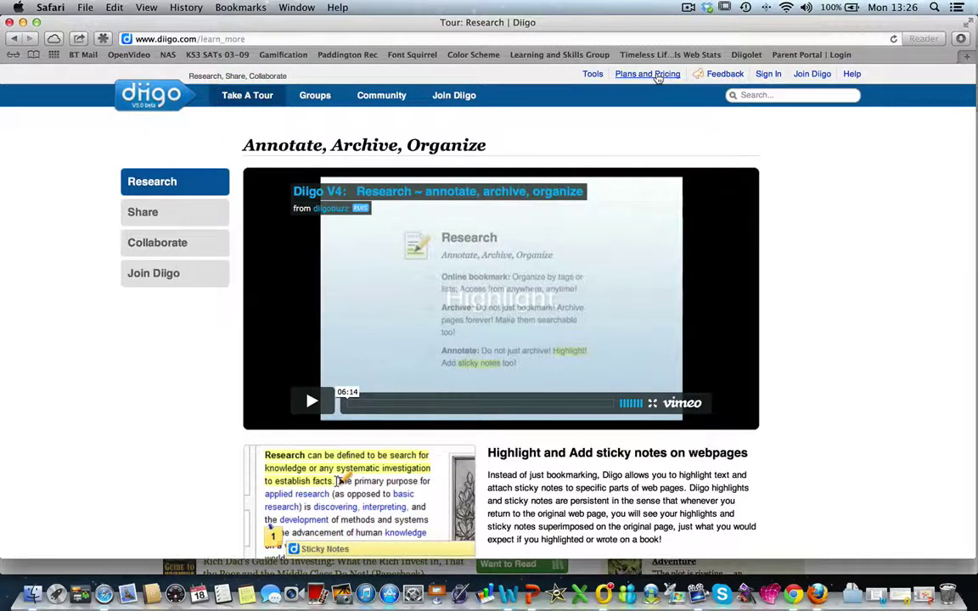
View the Basic, Premium and Free plan comparison, then go to the Diigo sign-up page
left_click(658, 76)
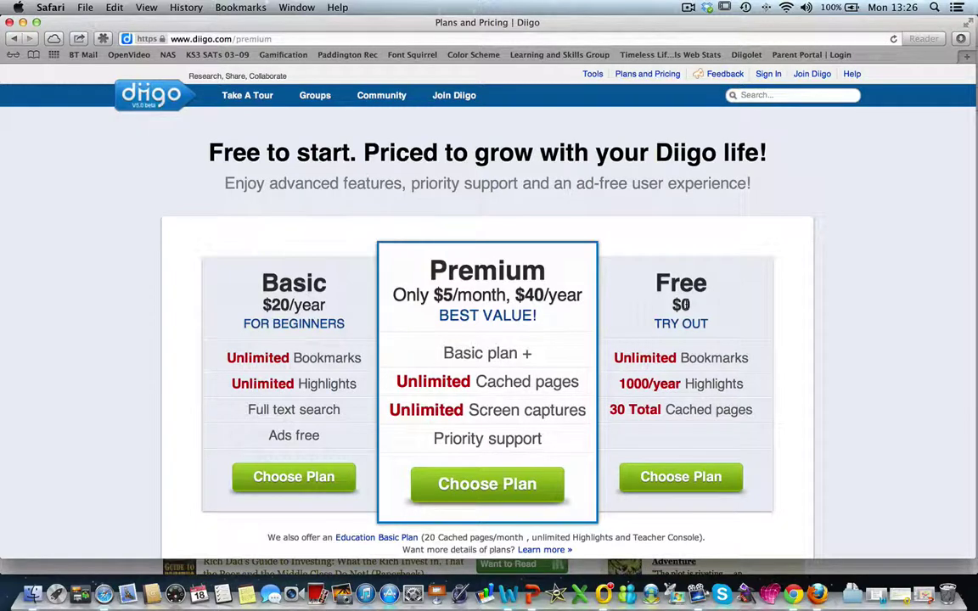
left_click(455, 96)
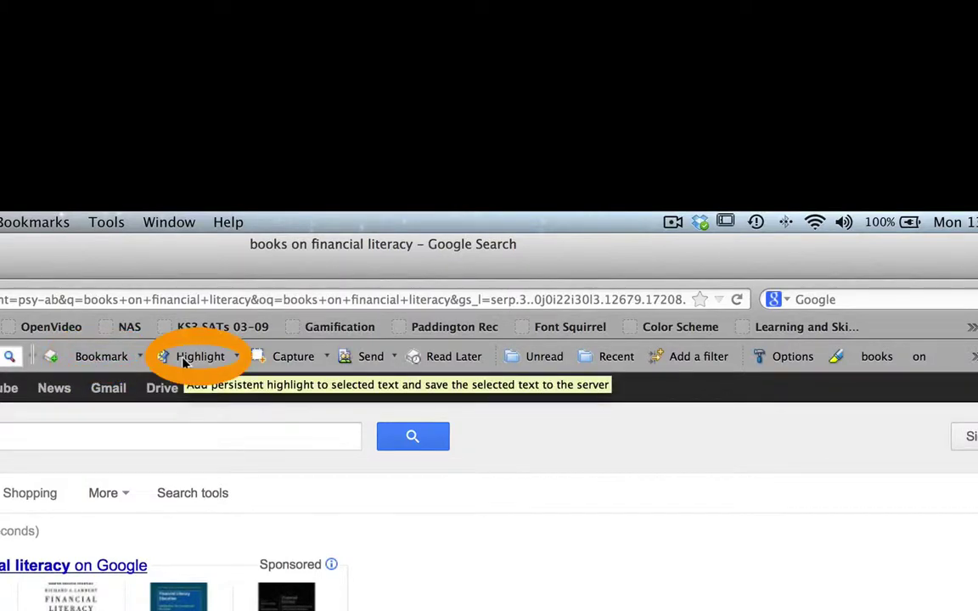
Turn on Diigo's Highlight tool on the Google results for books on financial literacy
left_click(191, 356)
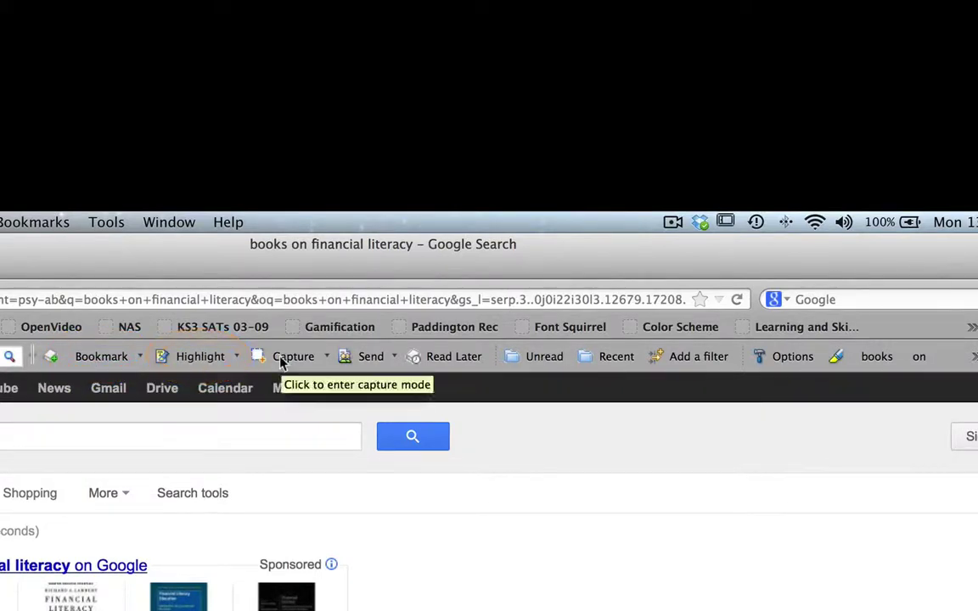
Try Diigo's Capture and Send options, then begin a Google search for 'books on financial literacy'
left_click(282, 358)
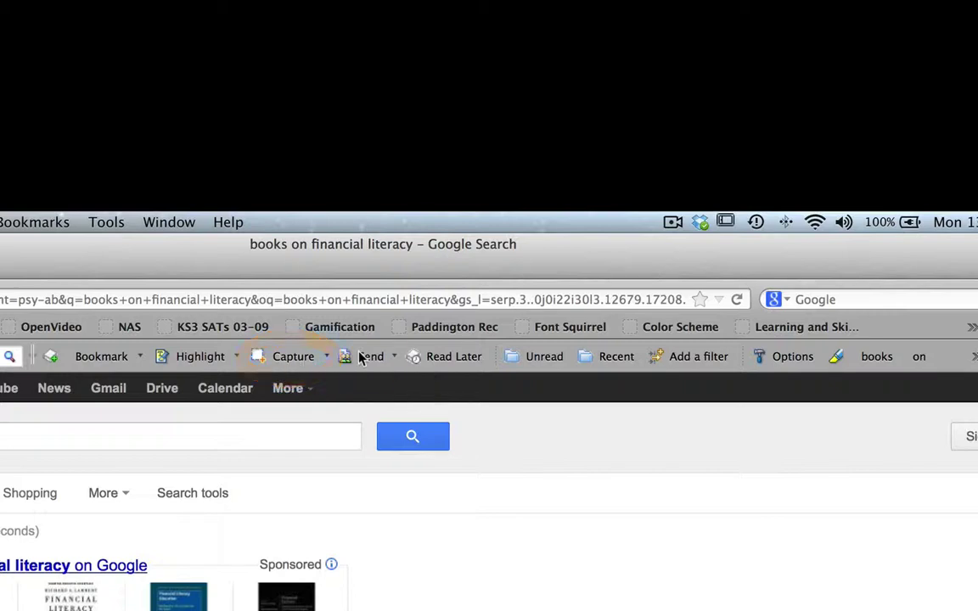
left_click(396, 357)
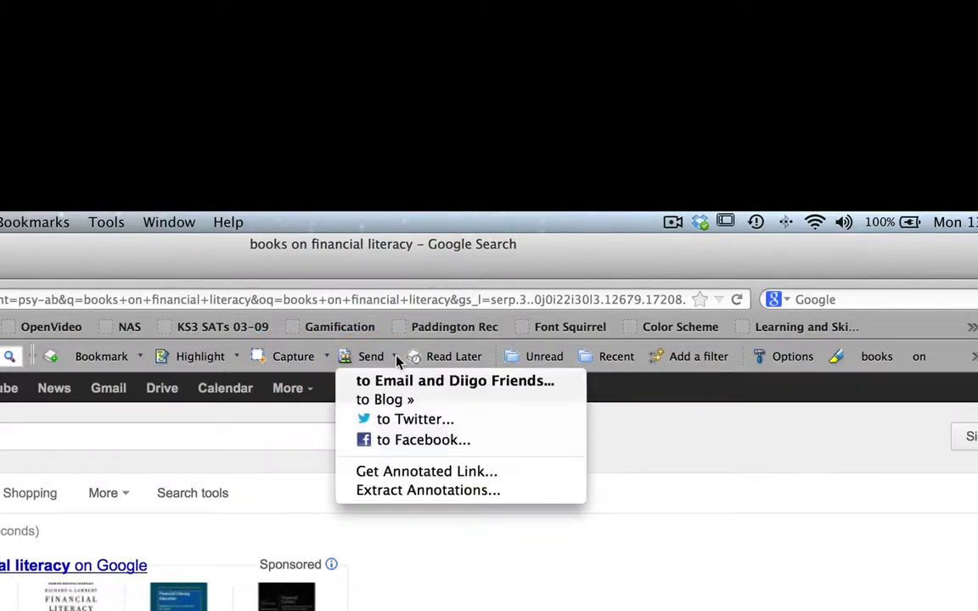
left_click(431, 358)
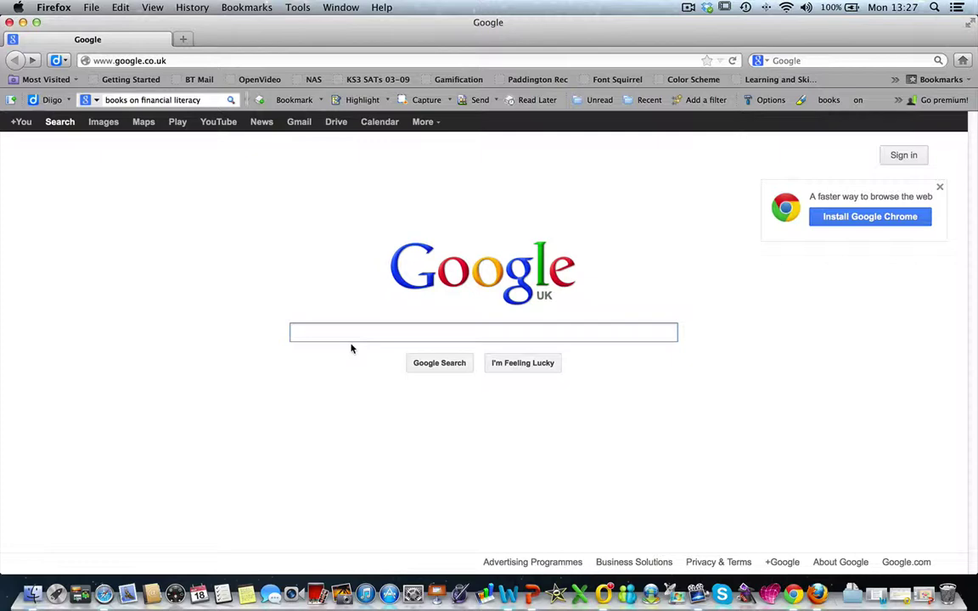
type("books on")
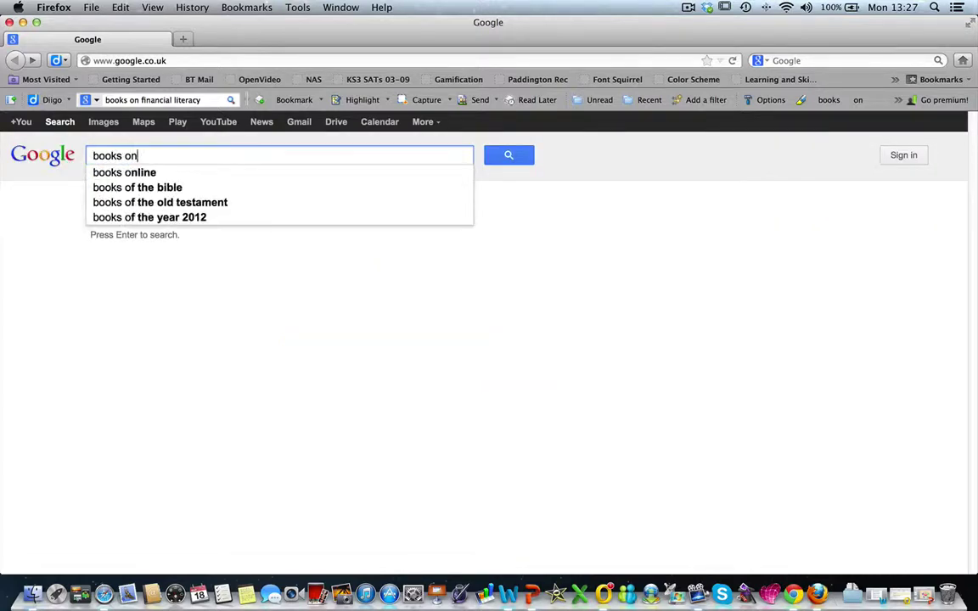
type(" financial literacy")
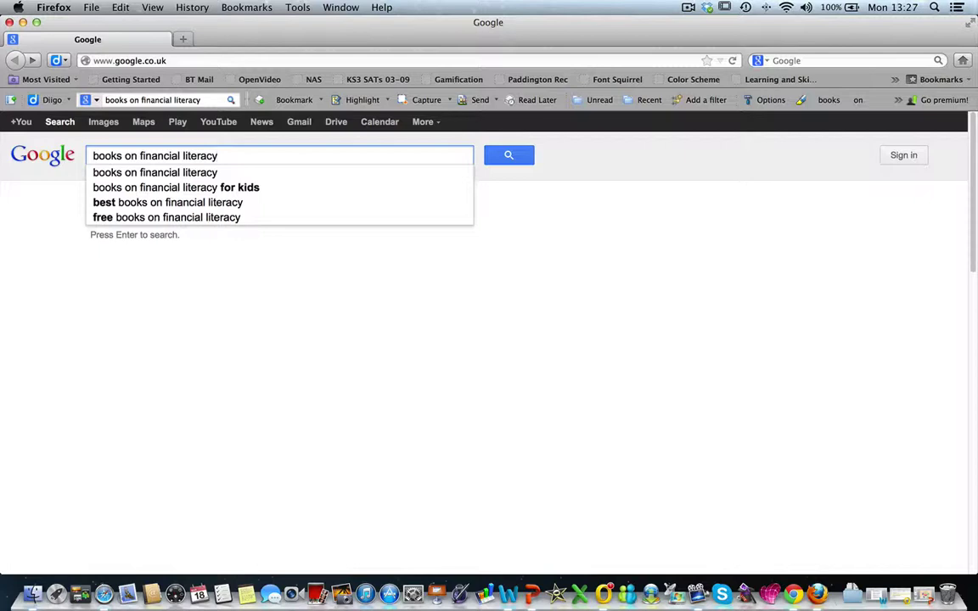
Search for 'books on financial literacy', open the Goodreads shelf, and show Diigo's bookmark choices
key("Return")
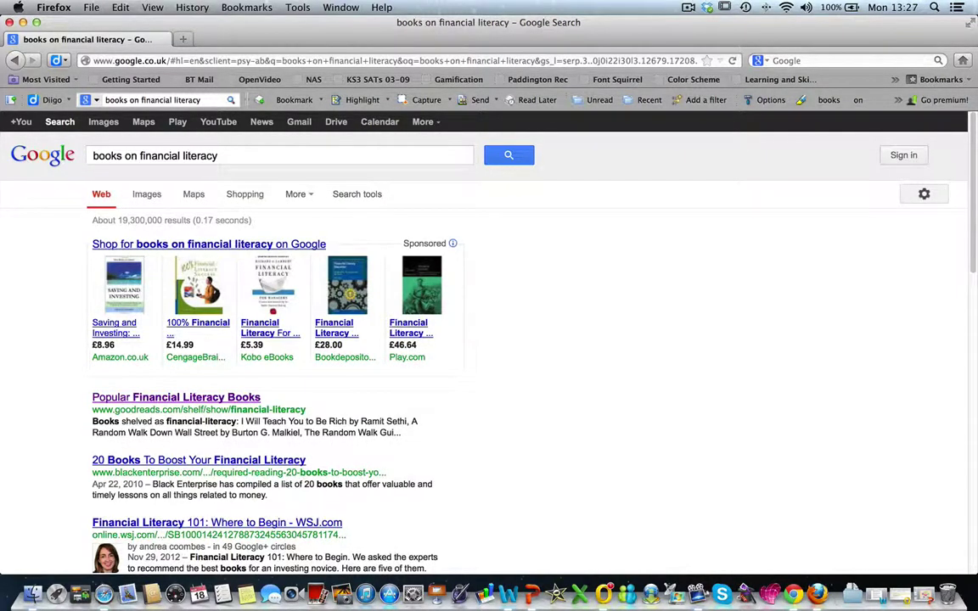
left_click(241, 399)
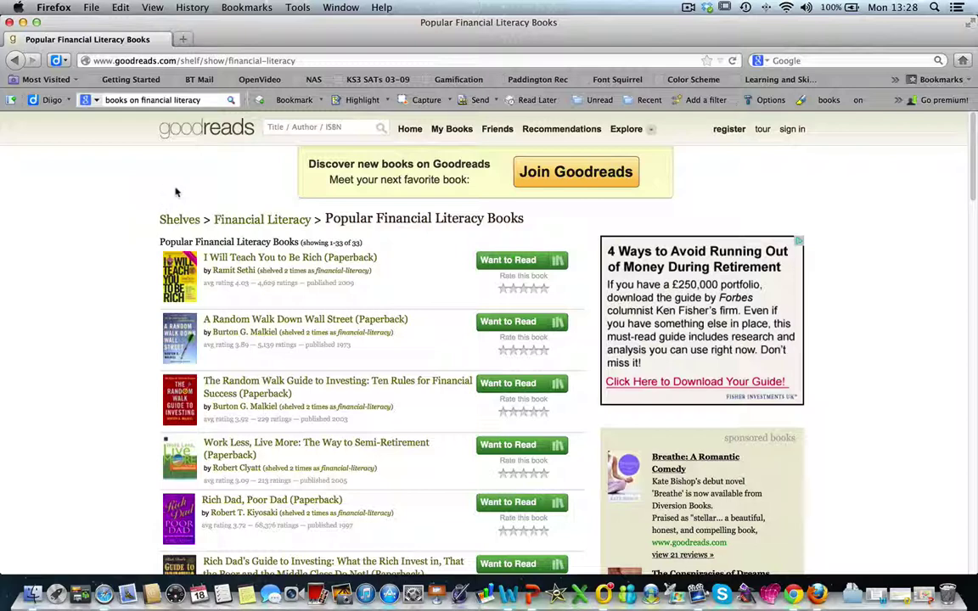
left_click(323, 100)
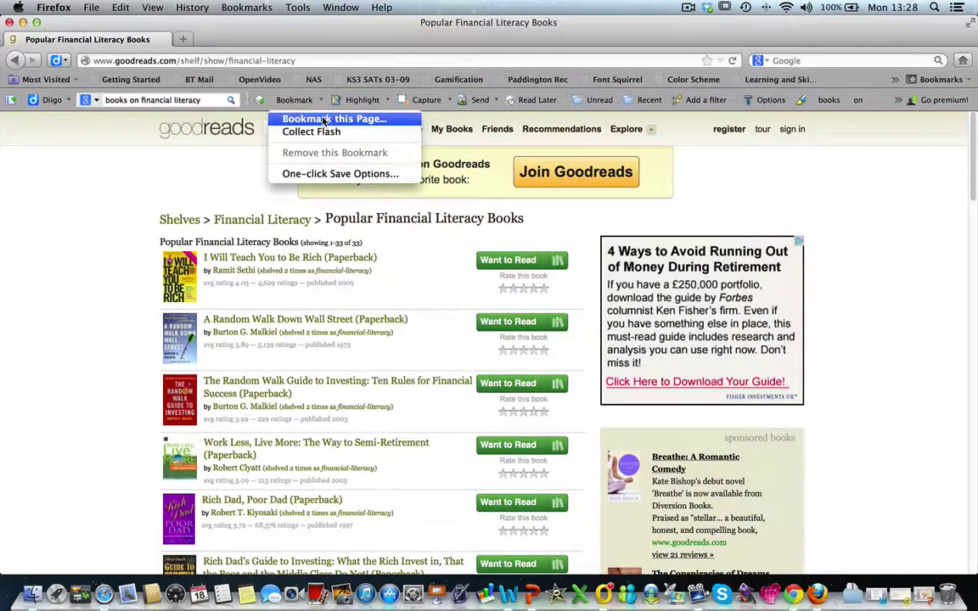
Bookmark the Goodreads page privately with a short description and tags 'financial literacy, books'
left_click(324, 119)
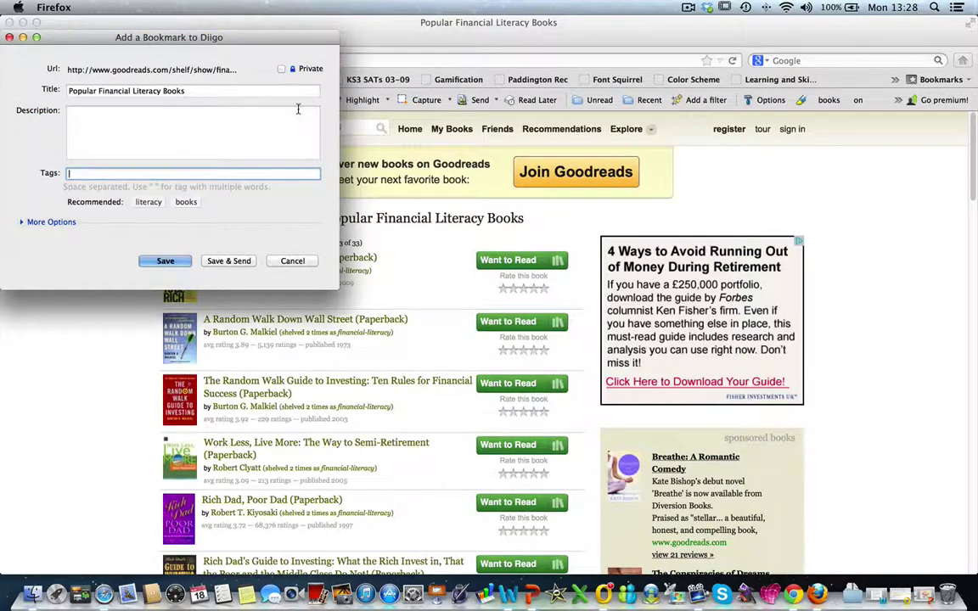
left_click(282, 70)
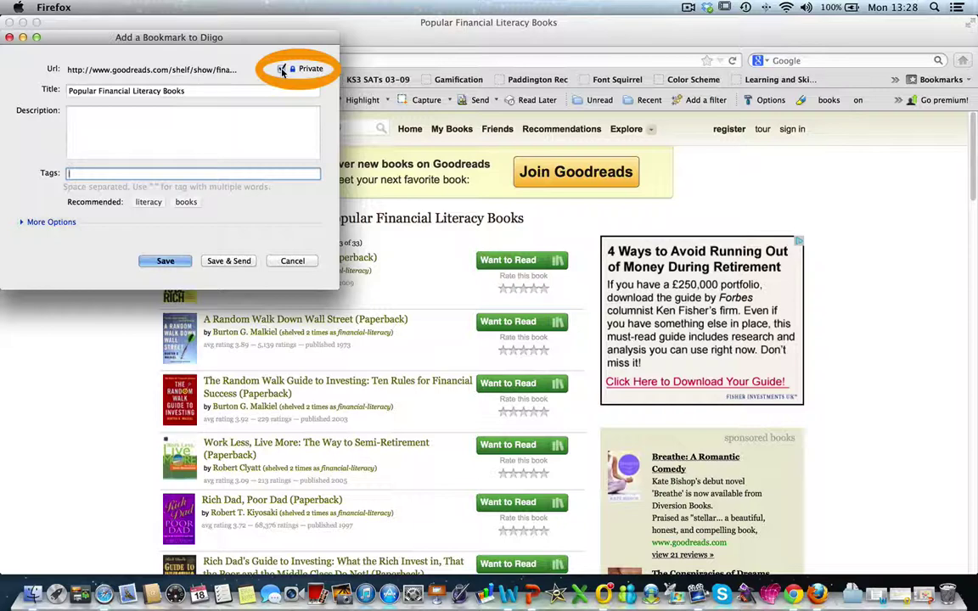
left_click(189, 117)
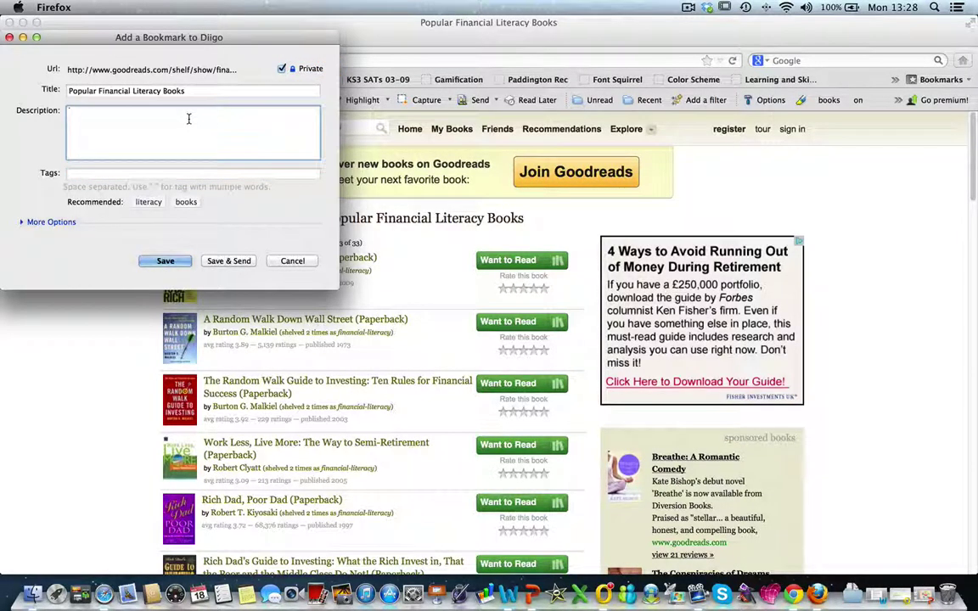
type("Good resource on books about financial liter")
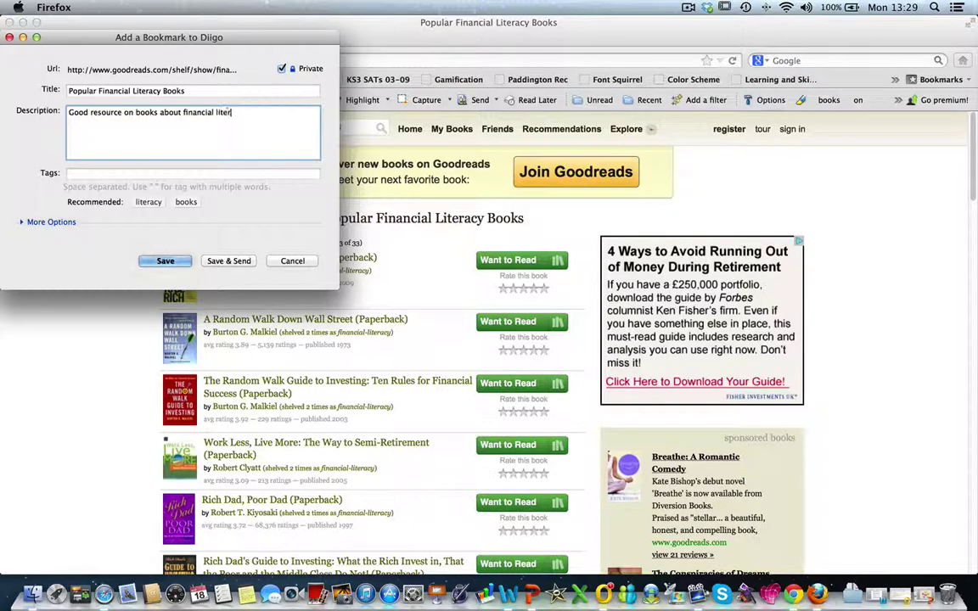
type("acy.")
left_click(112, 172)
type("financial lit")
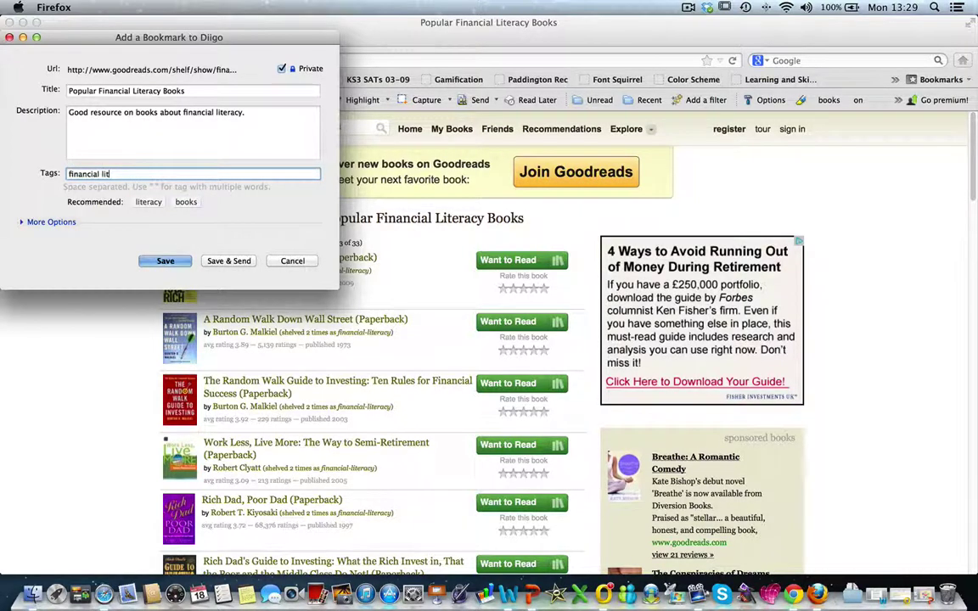
type("eracy, books")
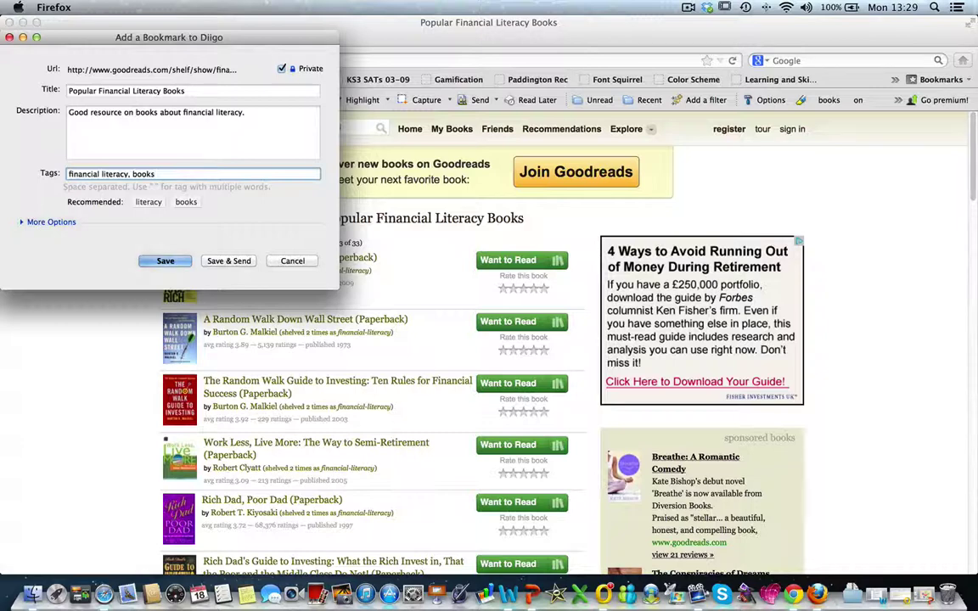
Add the bookmark to a new private list named 'financial Literacy', visible only to me
left_click(23, 223)
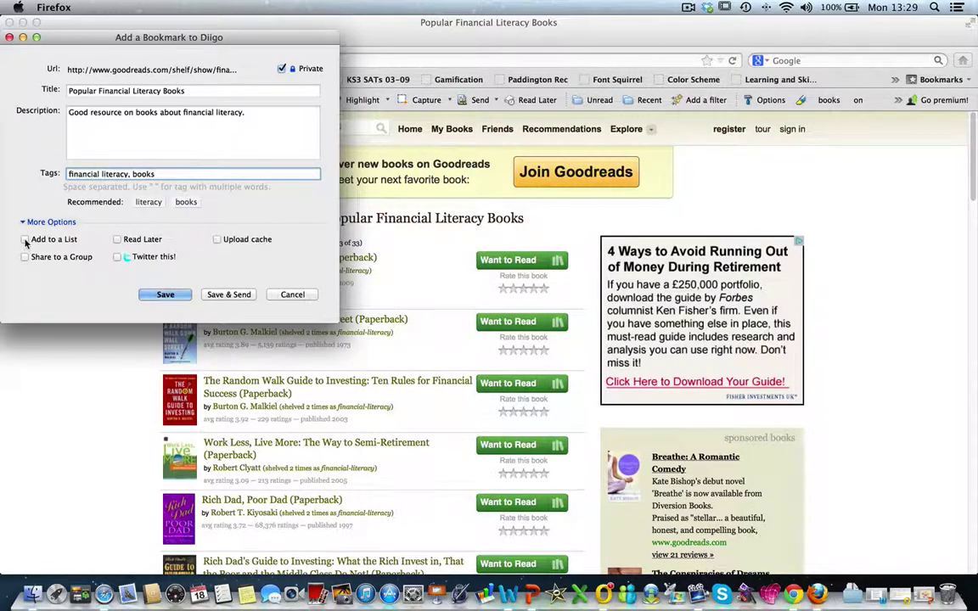
left_click(25, 240)
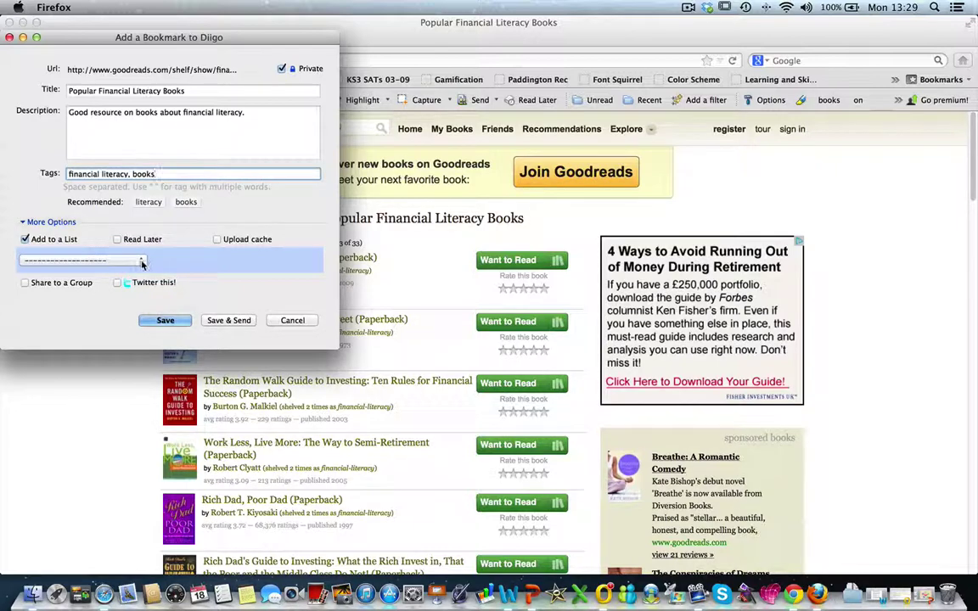
left_click(141, 263)
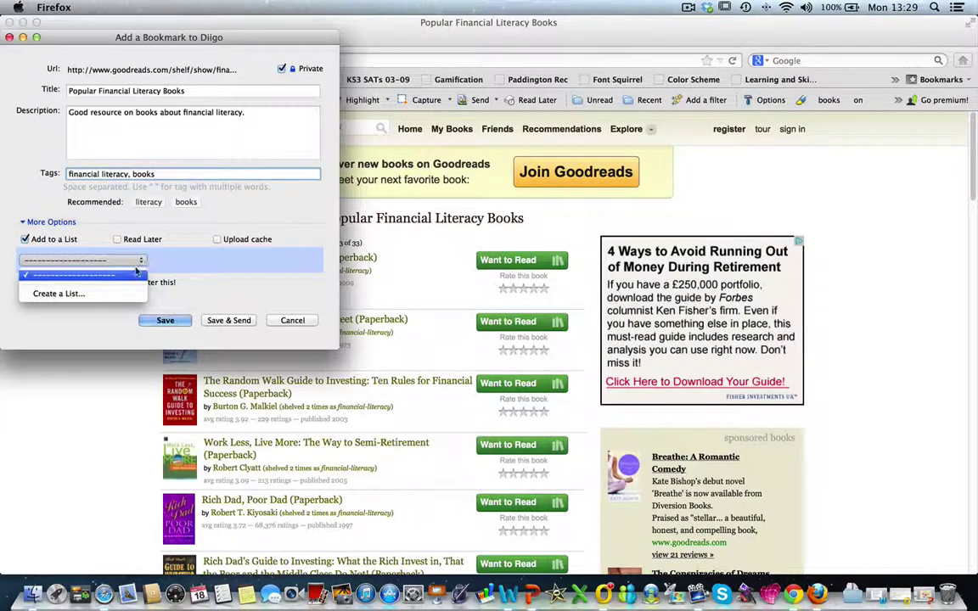
left_click(58, 292)
left_click(76, 264)
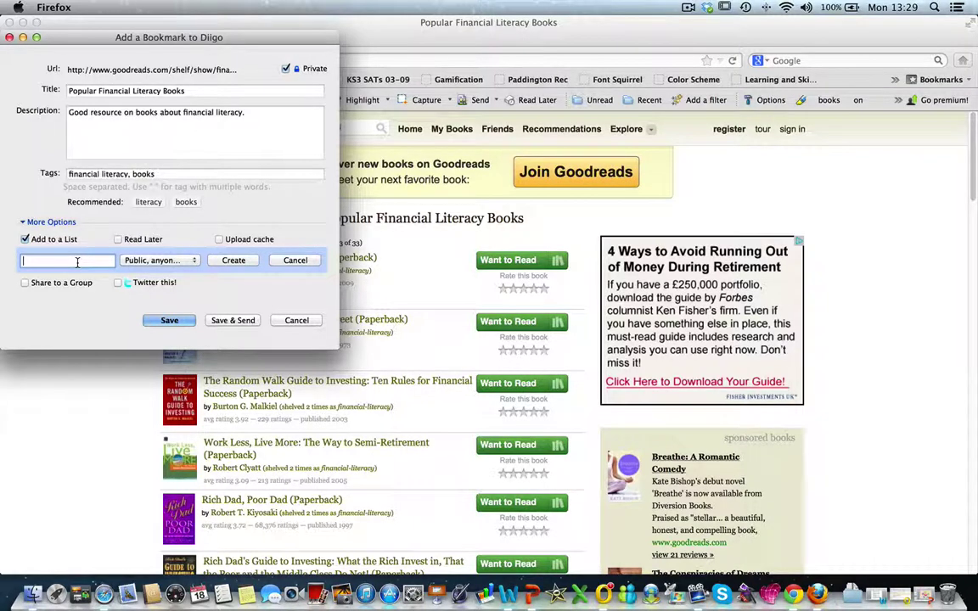
type("fi")
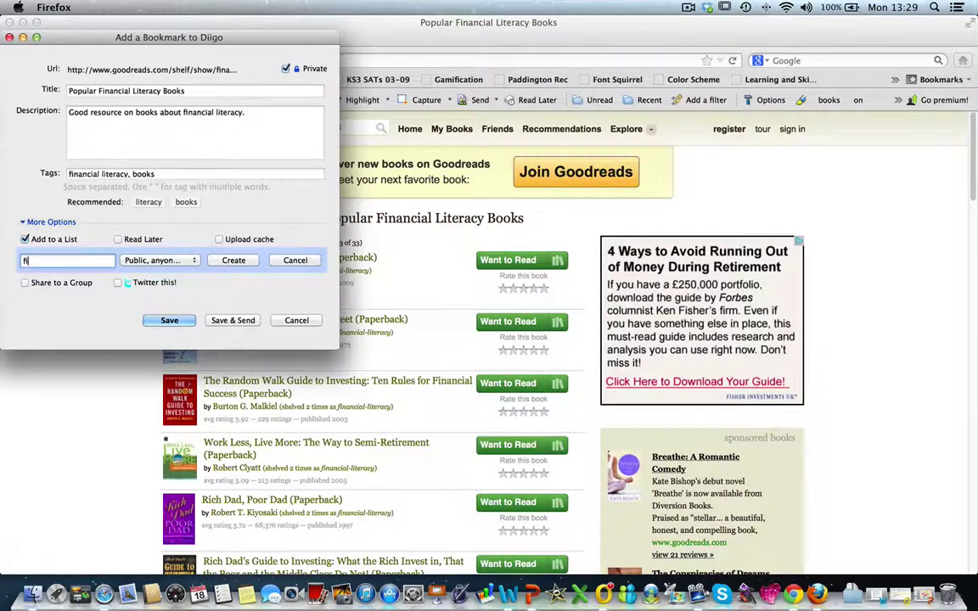
type("nancial Literacy")
left_click(158, 260)
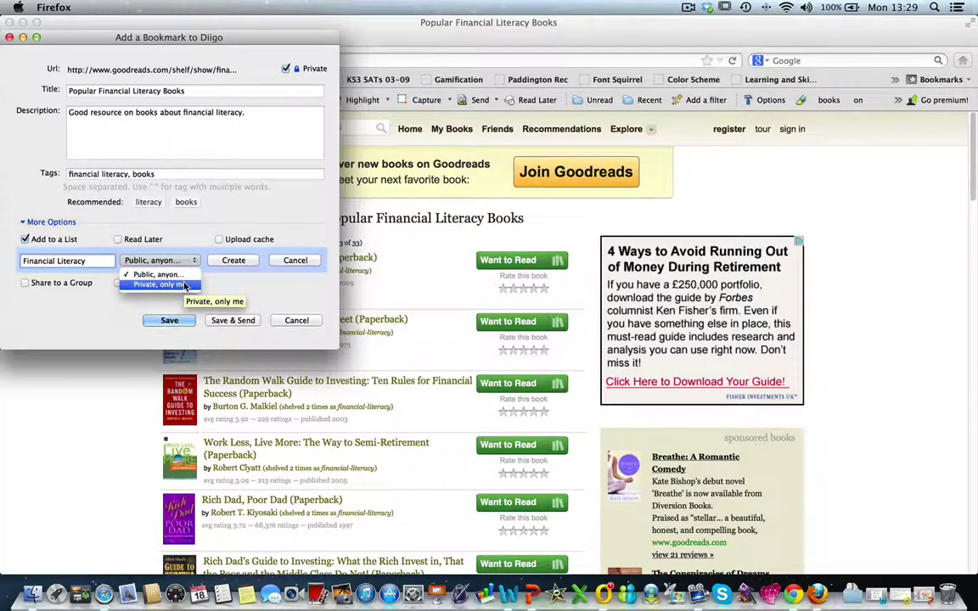
left_click(185, 286)
left_click(231, 261)
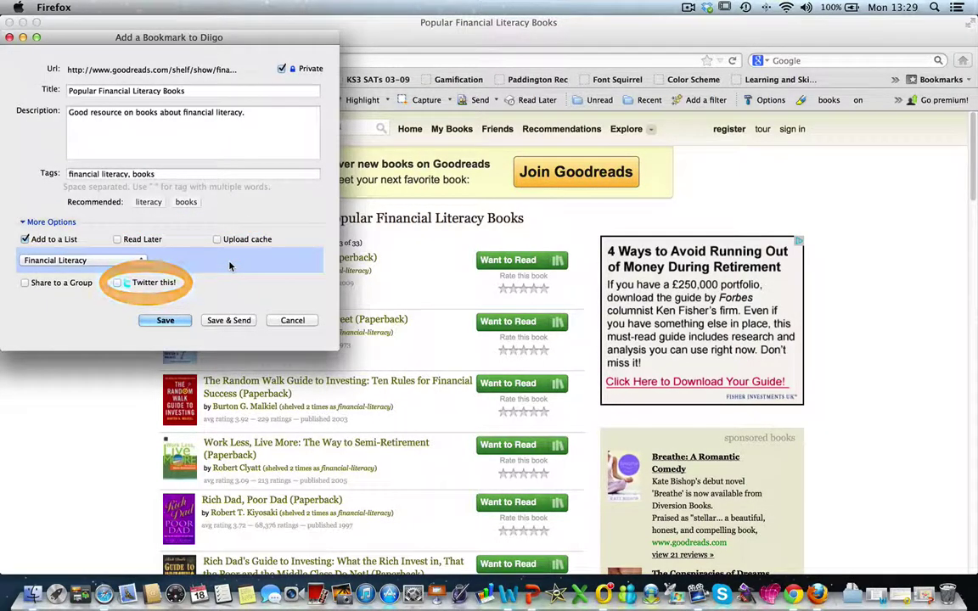
Choose to share the bookmark to a new group and save it, bringing up group creation
left_click(24, 283)
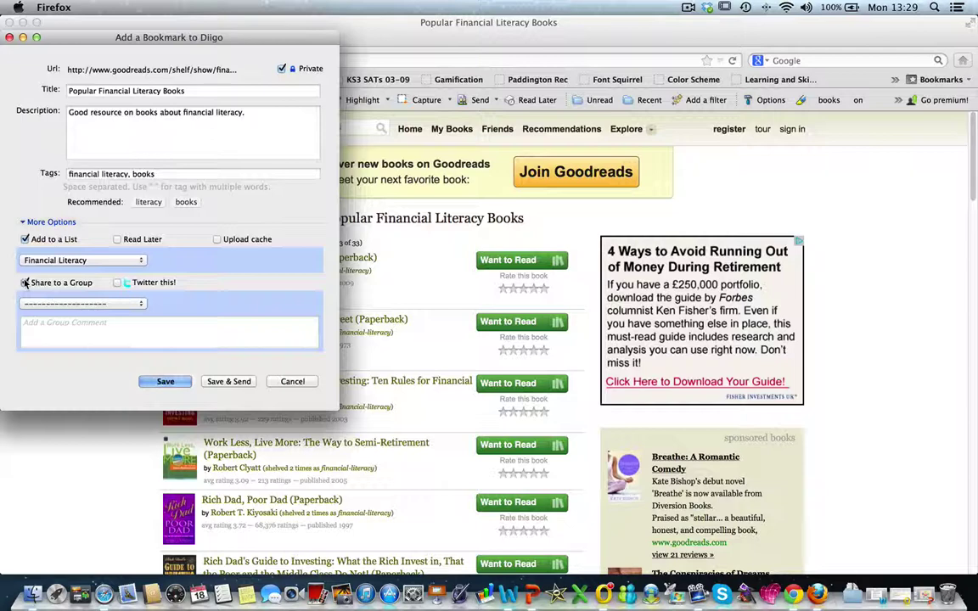
left_click(87, 303)
left_click(99, 344)
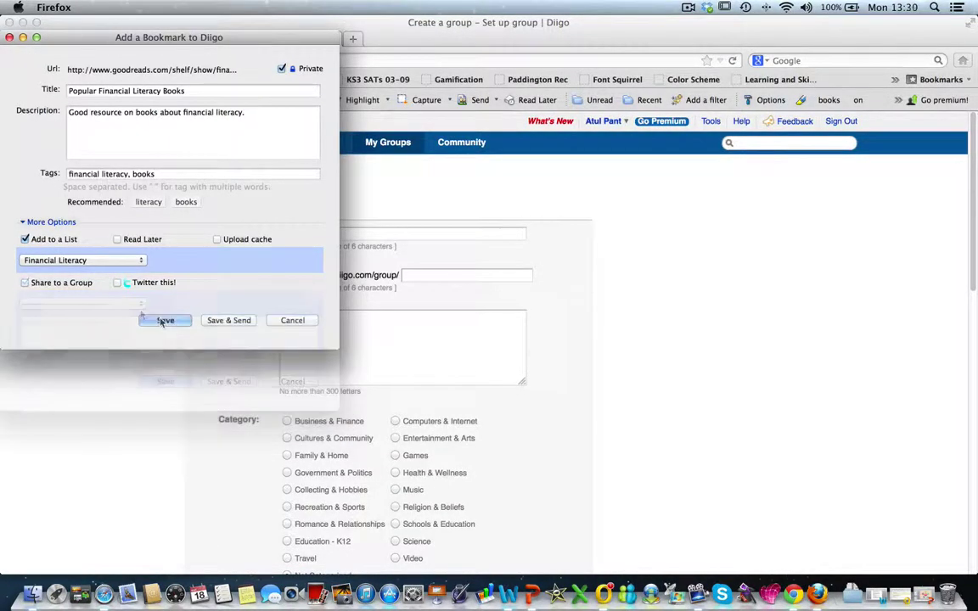
left_click(163, 321)
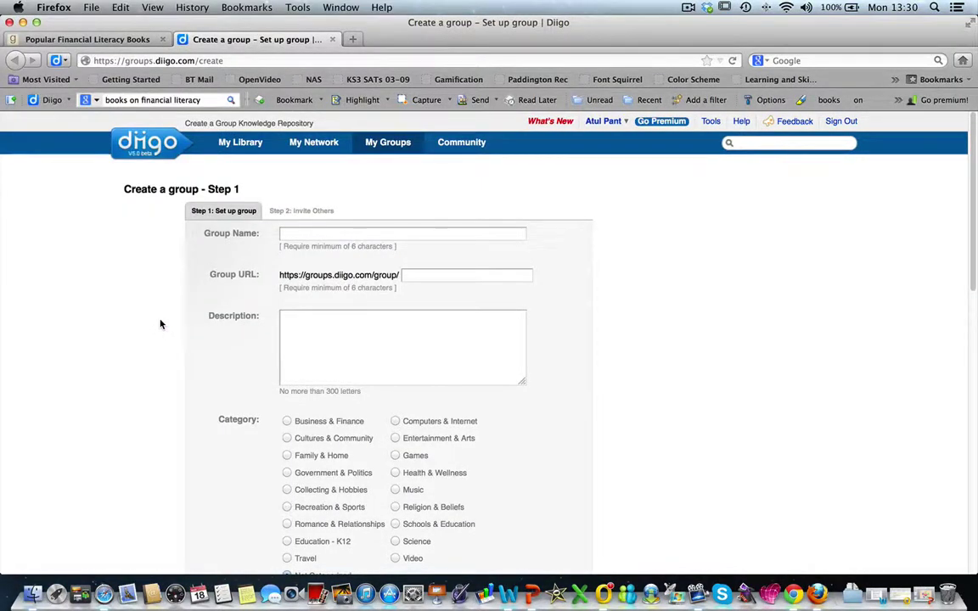
Name the group 'Financial Literacy' and describe it as curated financial literacy resources
left_click(370, 233)
type("Financial Literacy")
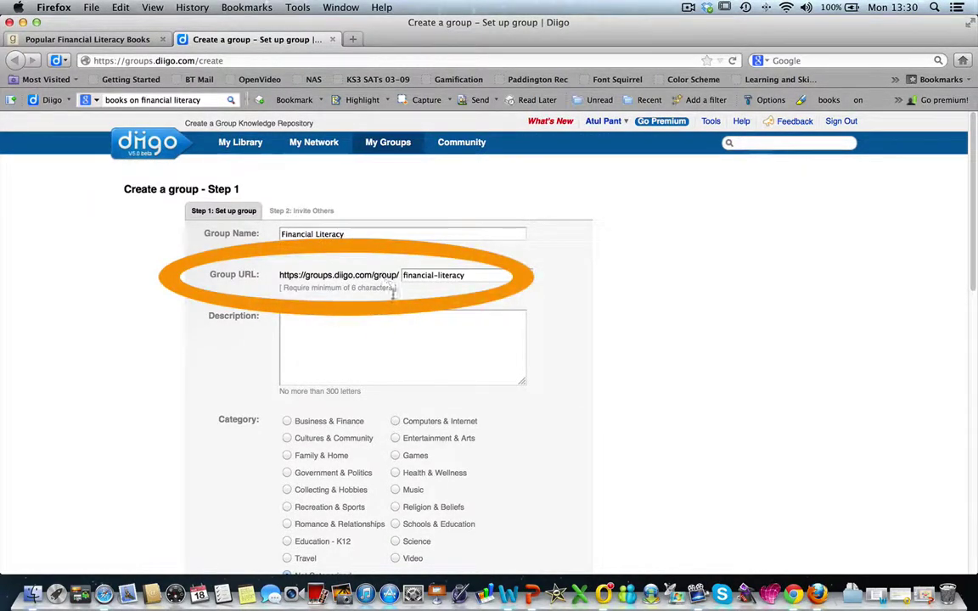
left_click(386, 334)
type("Curated resources on financial literacy - you may find useful.")
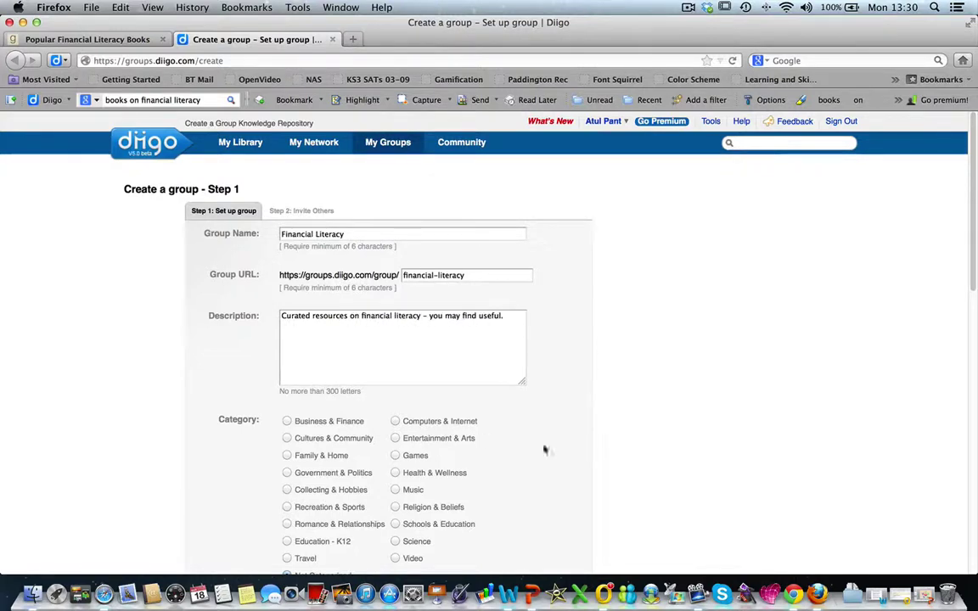
Set category Education - K12, private, unlisted and invitation-only, and begin the captcha
scroll(644, 458, "down", 3)
left_click(287, 431)
scroll(604, 475, "down", 5)
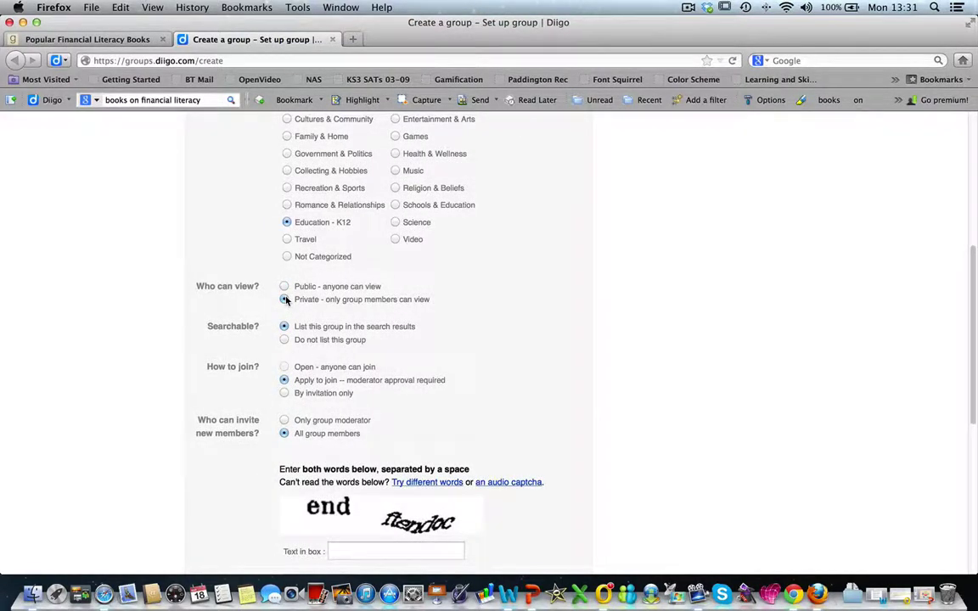
left_click(286, 300)
left_click(285, 340)
left_click(285, 393)
scroll(496, 437, "down", 5)
left_click(397, 376)
type("end")
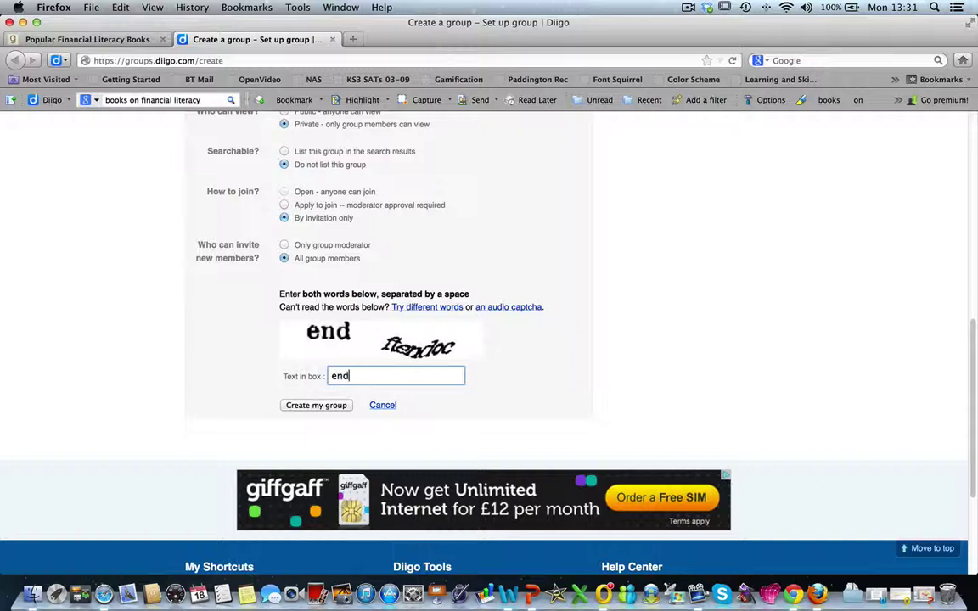
type(" ftendoc")
Rename the taken group to 'Financial Literacy for K-12', re-enter the captcha, and resubmit
left_click(316, 405)
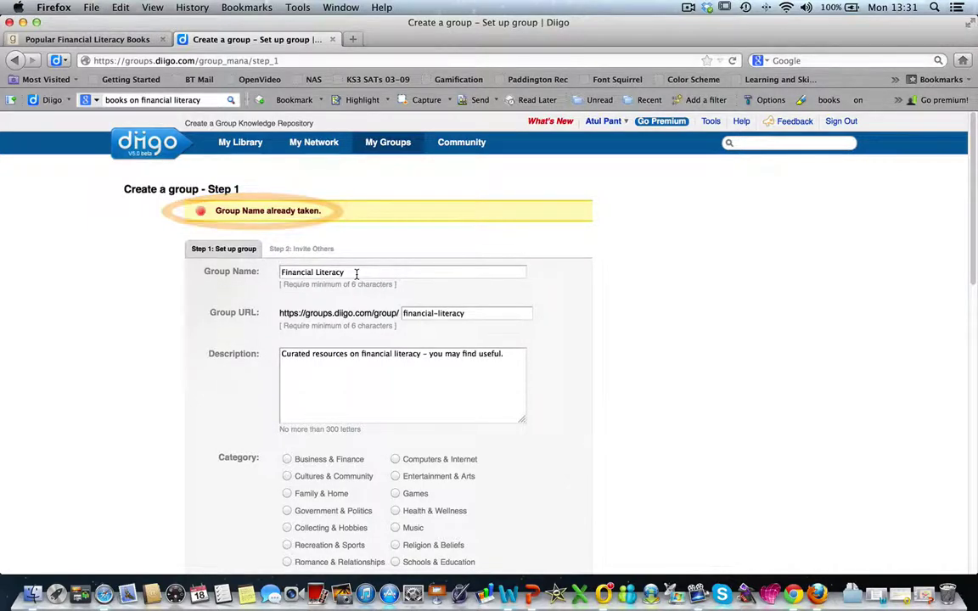
type("fo")
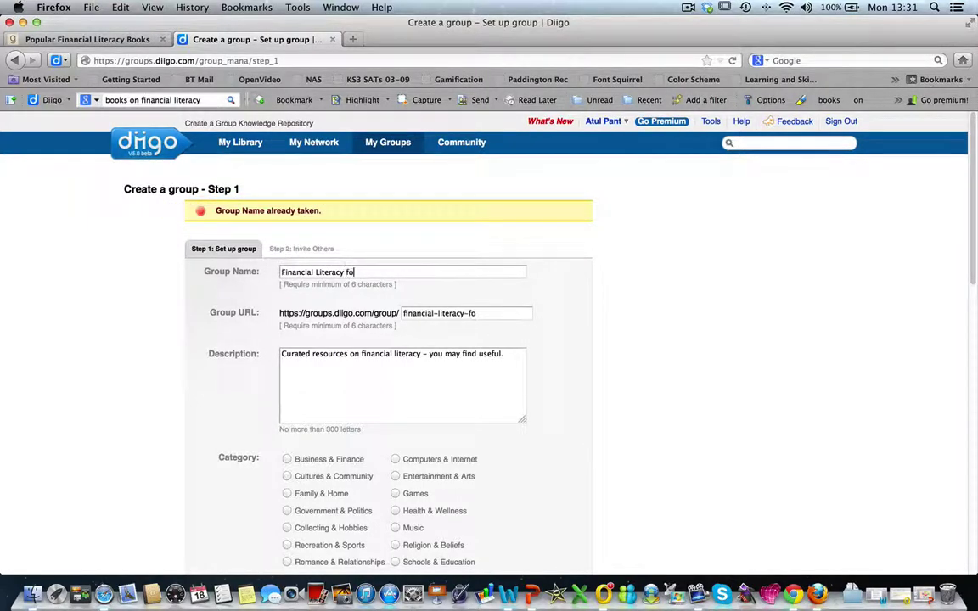
type("r r K-12")
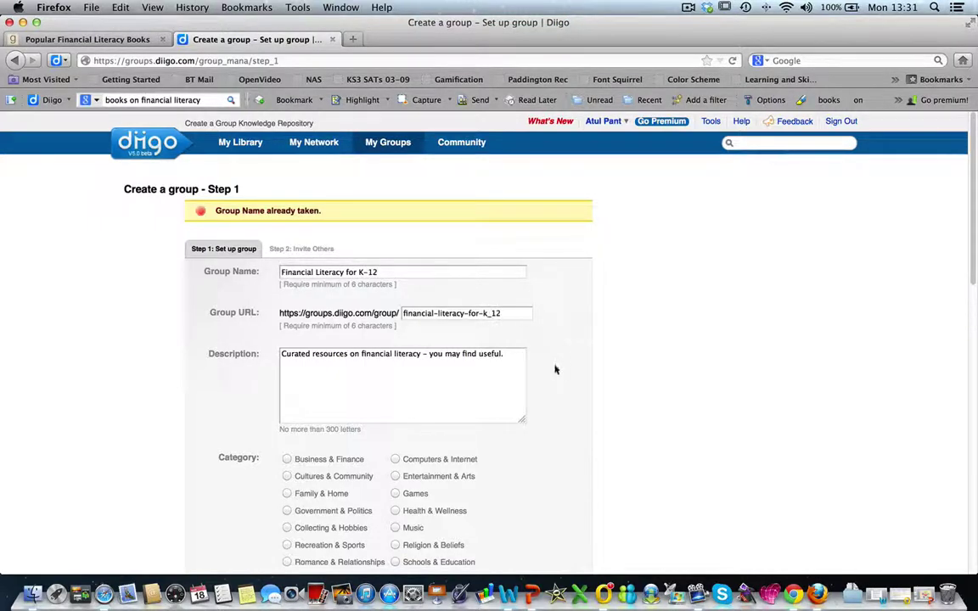
scroll(623, 420, "down", 1)
scroll(623, 420, "down", 10)
right_click(378, 514)
left_click(378, 513)
type("supiesa his")
left_click(310, 541)
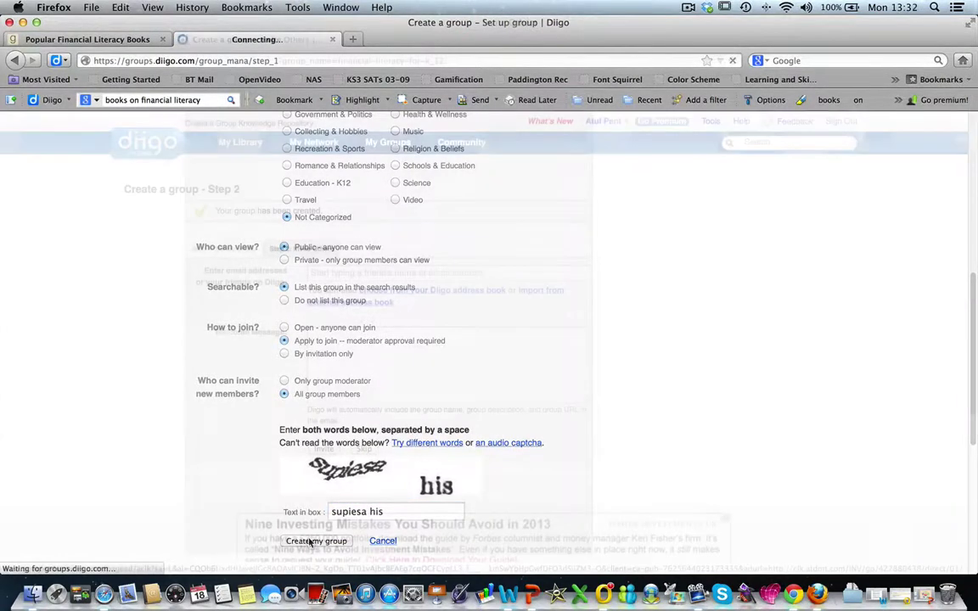
Invite a contact by e-mail with a welcome message about the K-12 financial literacy group
left_click(313, 273)
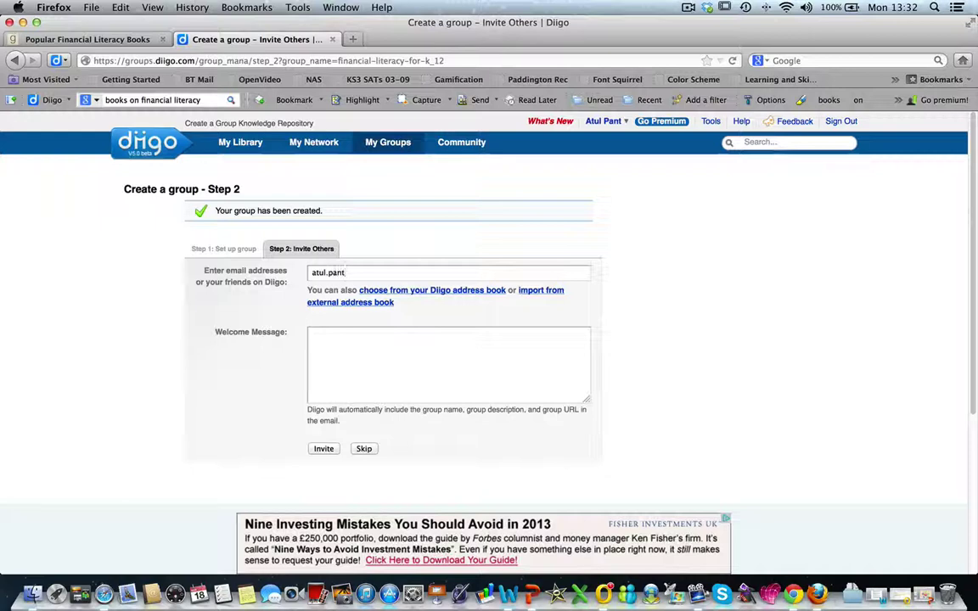
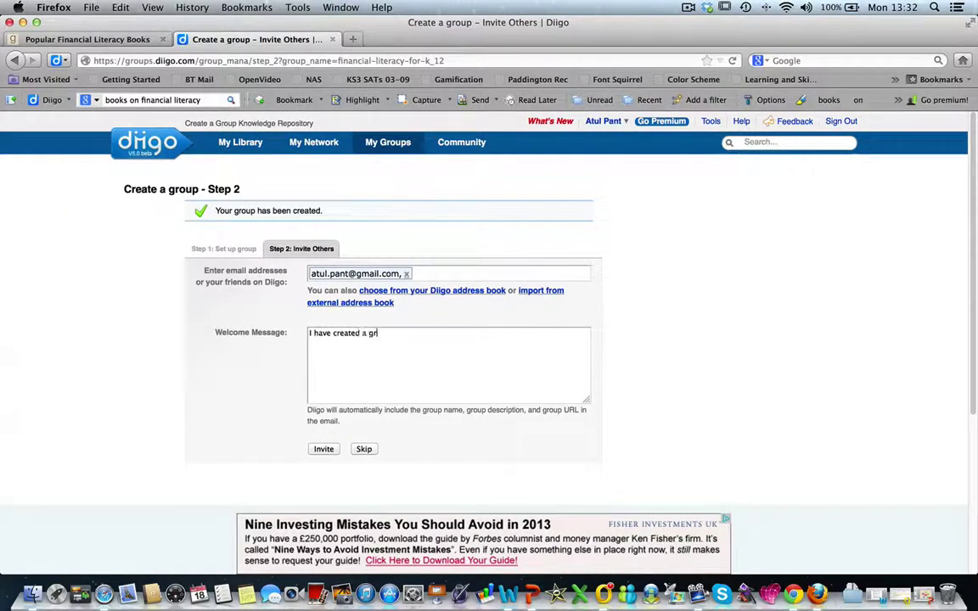
type("oup on Diigo on financial literacy for ")
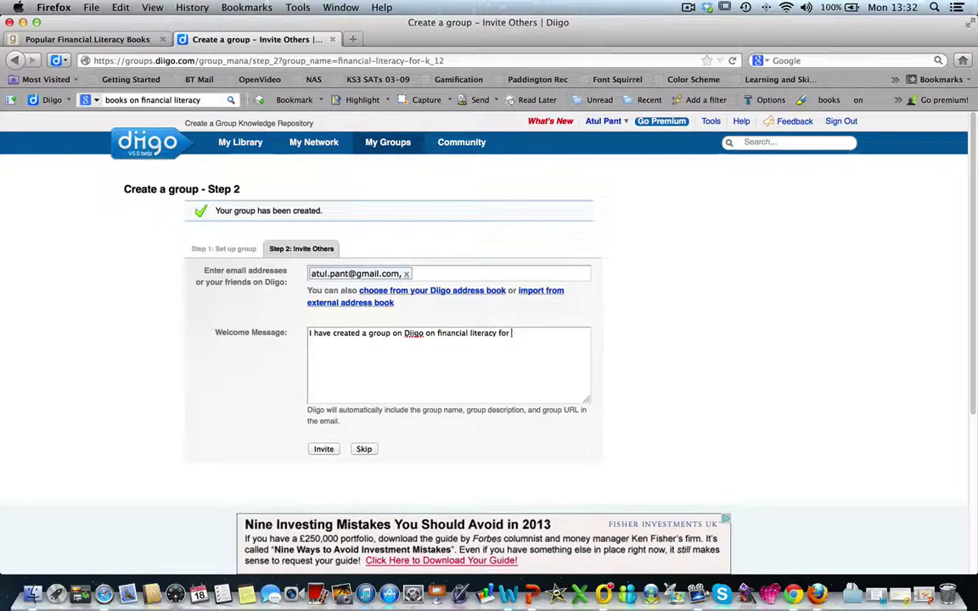
type("K-12 students. I shall be curating relevant resources that I find ")
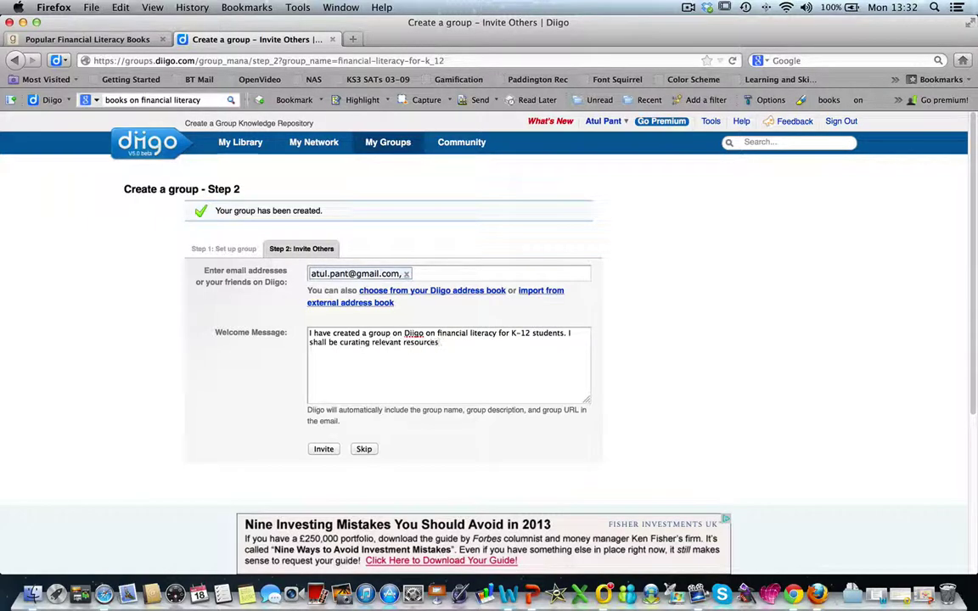
type("here.")
left_click(323, 448)
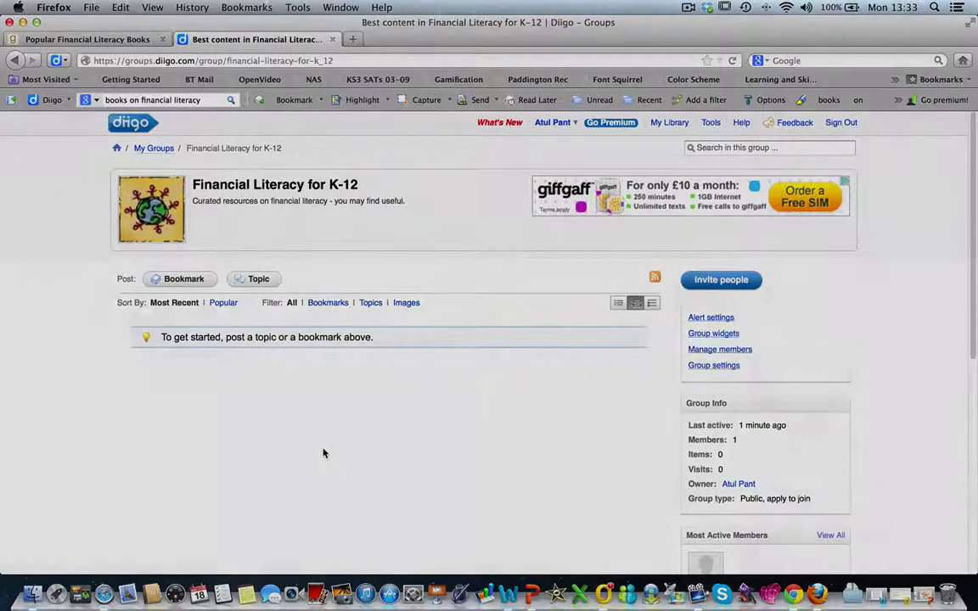
Switch back to the Goodreads Popular Financial Literacy Books tab and activate the Diigo highlighter
left_click(138, 39)
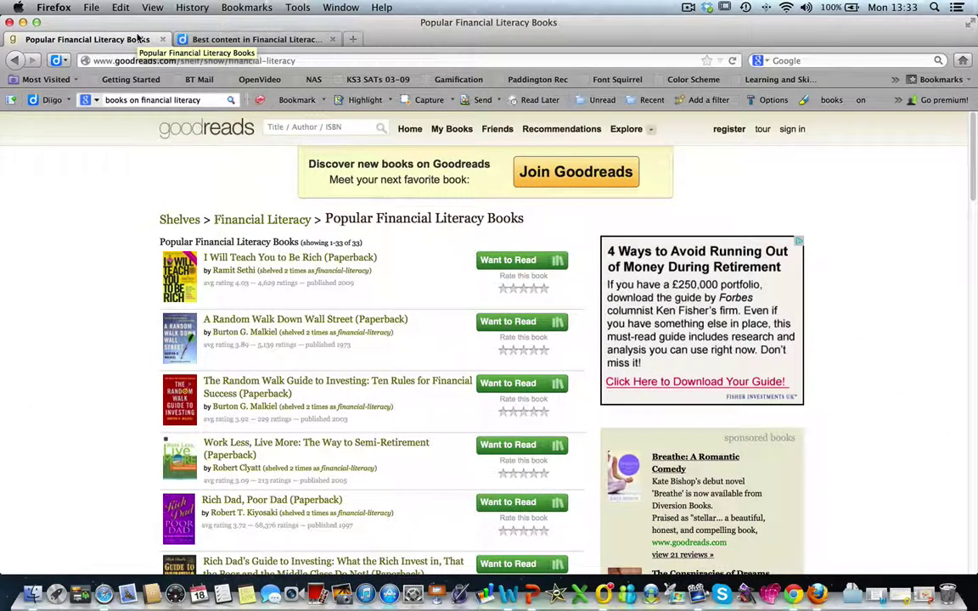
left_click(260, 100)
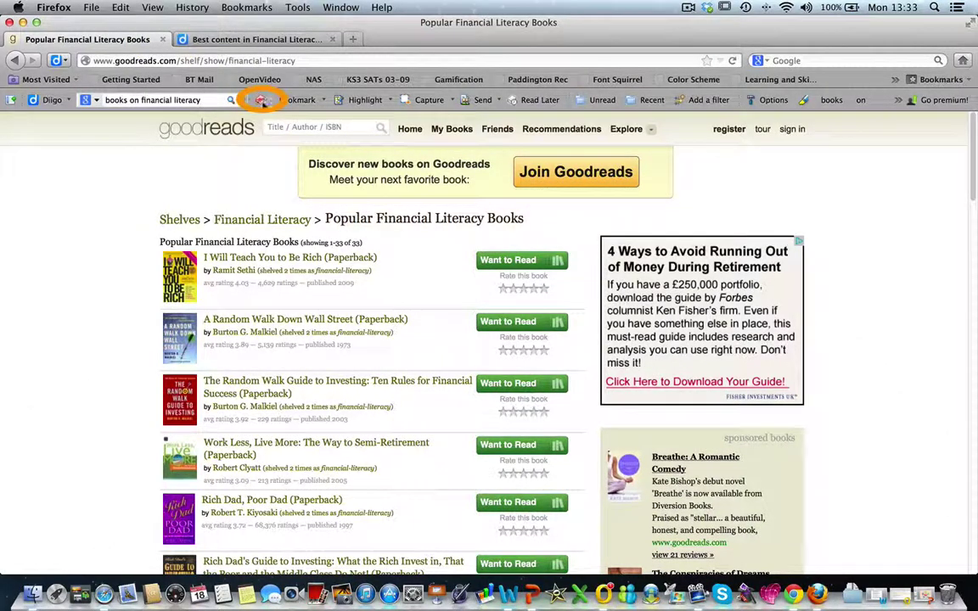
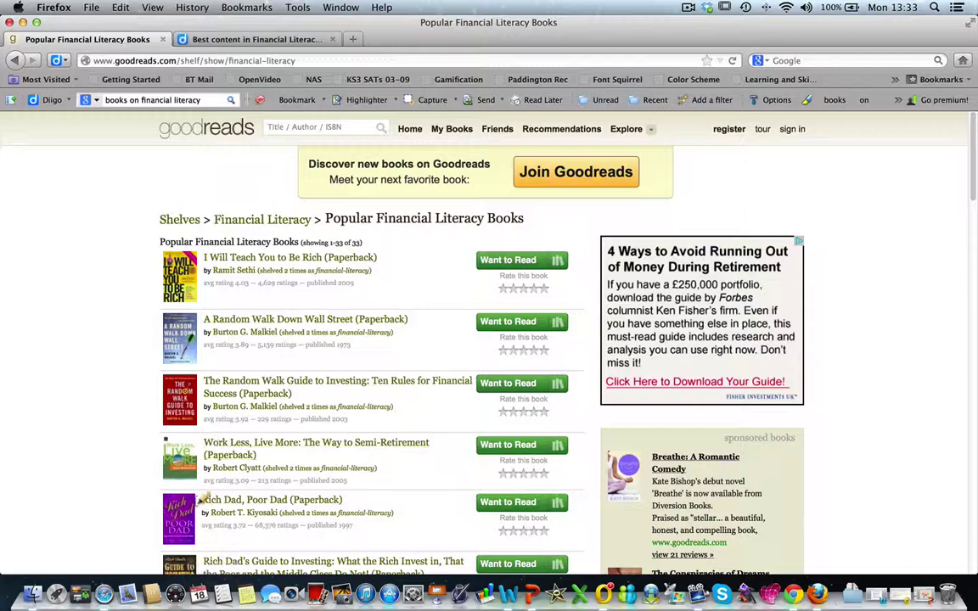
Highlight the Rich Dad, Poor Dad entry and attach a private sticky note 'This could be a relevant resource.'
left_click_drag(201, 500, 394, 516)
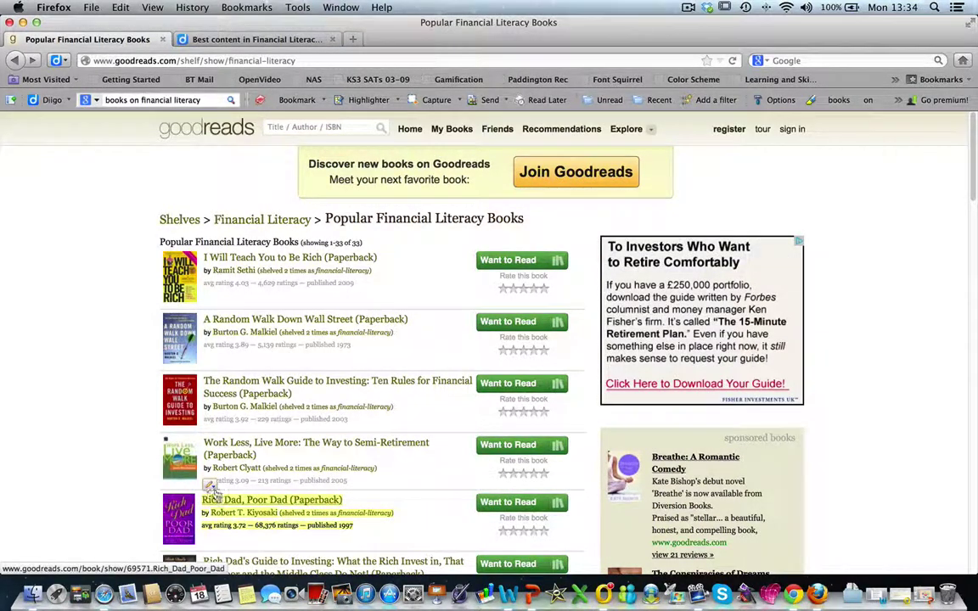
mouse_move(210, 484)
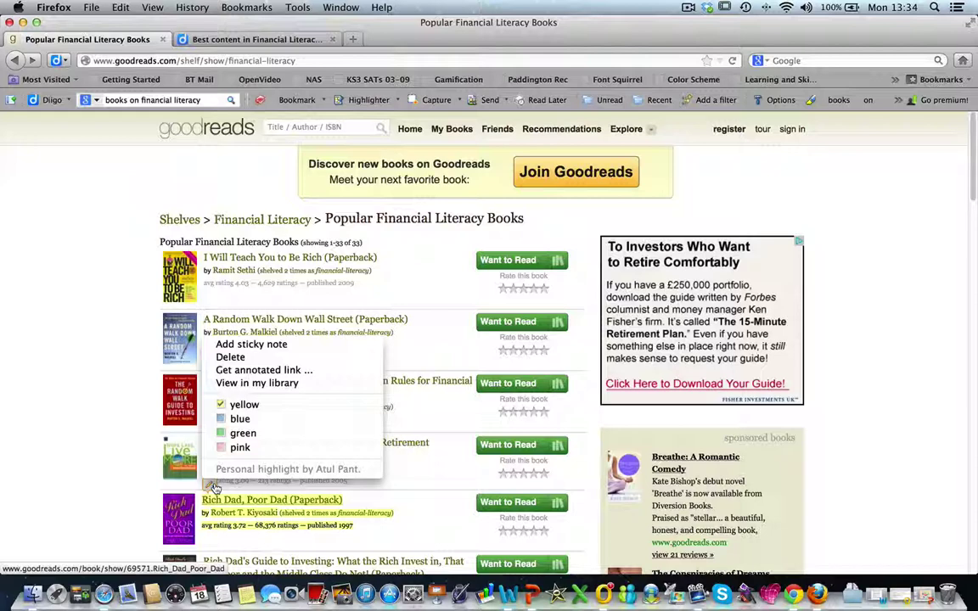
left_click(255, 344)
type("This could b")
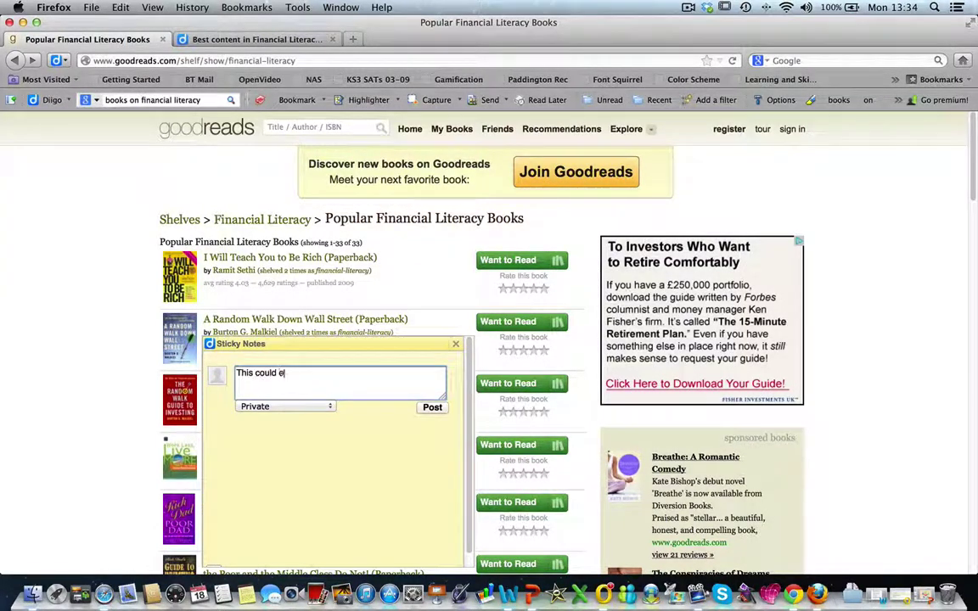
type("e a relevant resource.")
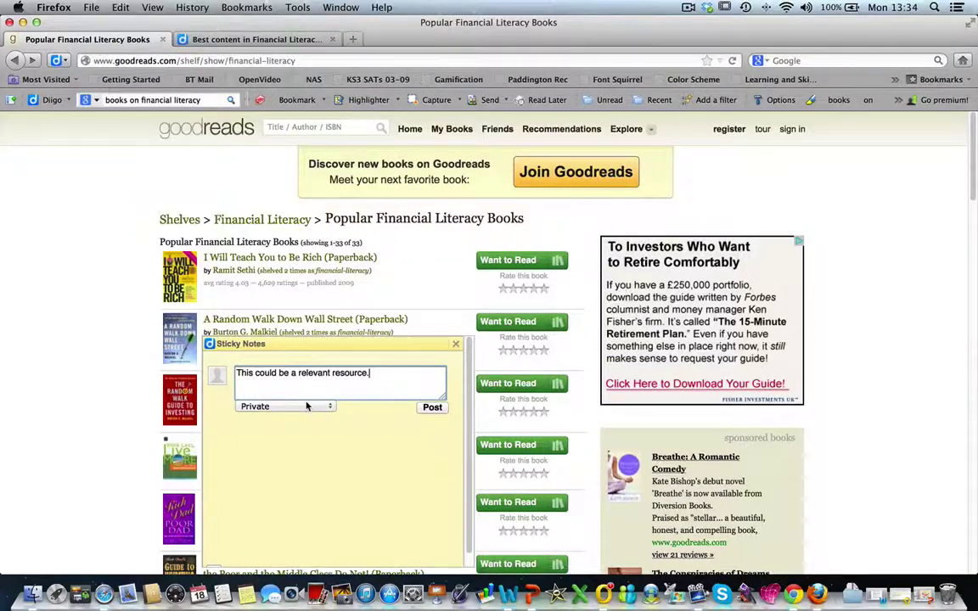
left_click(307, 407)
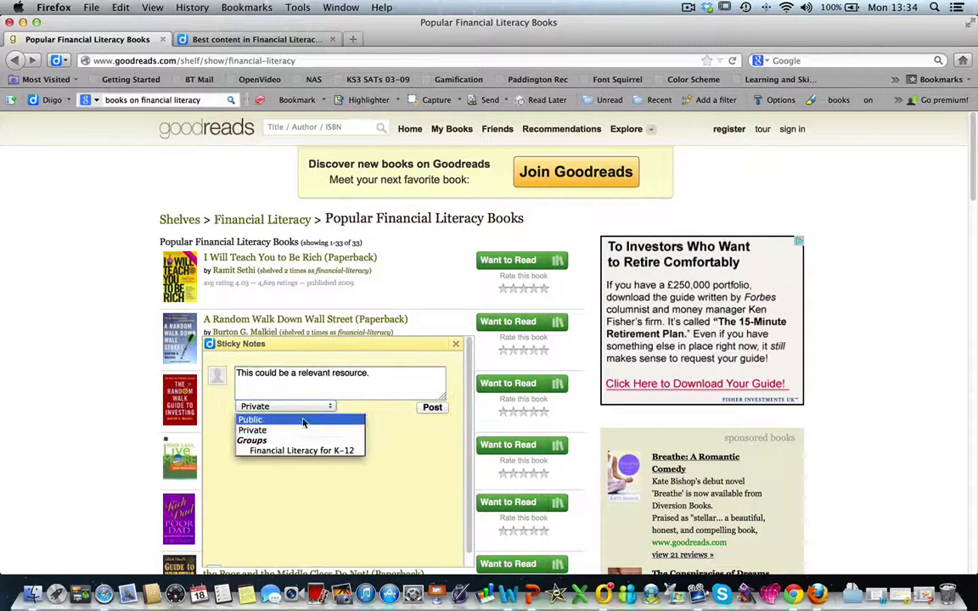
left_click(302, 428)
left_click(432, 409)
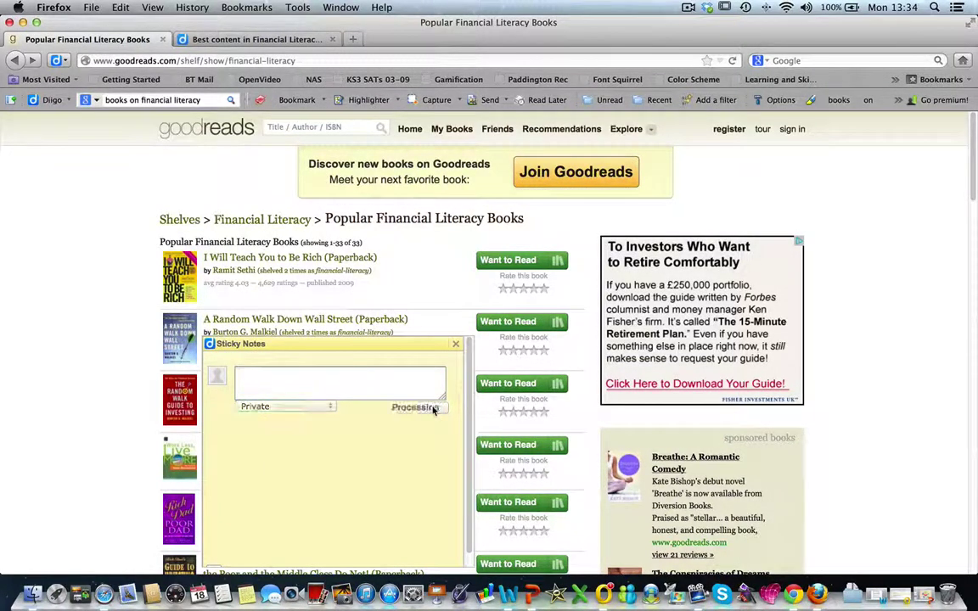
left_click(455, 344)
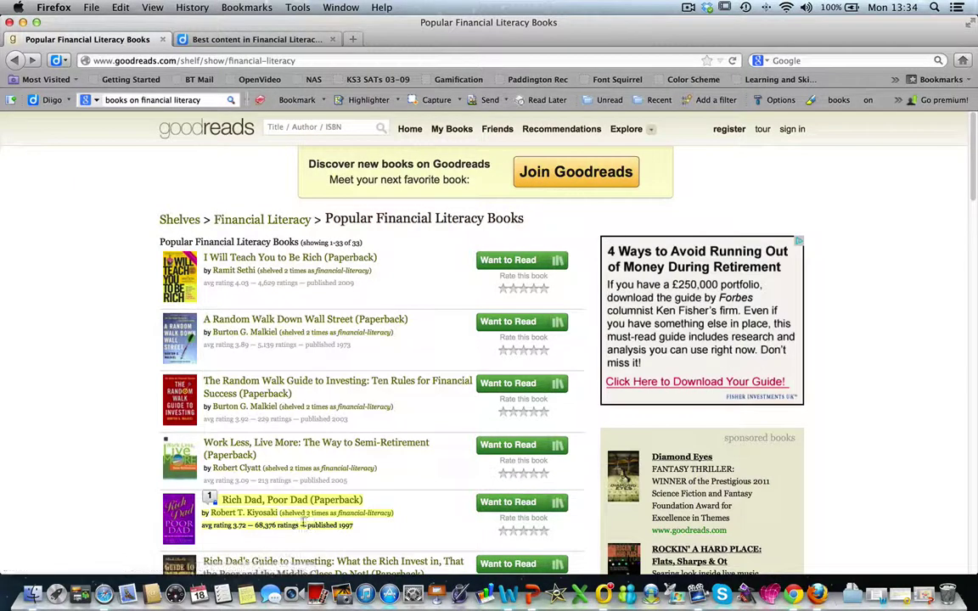
left_click(211, 500)
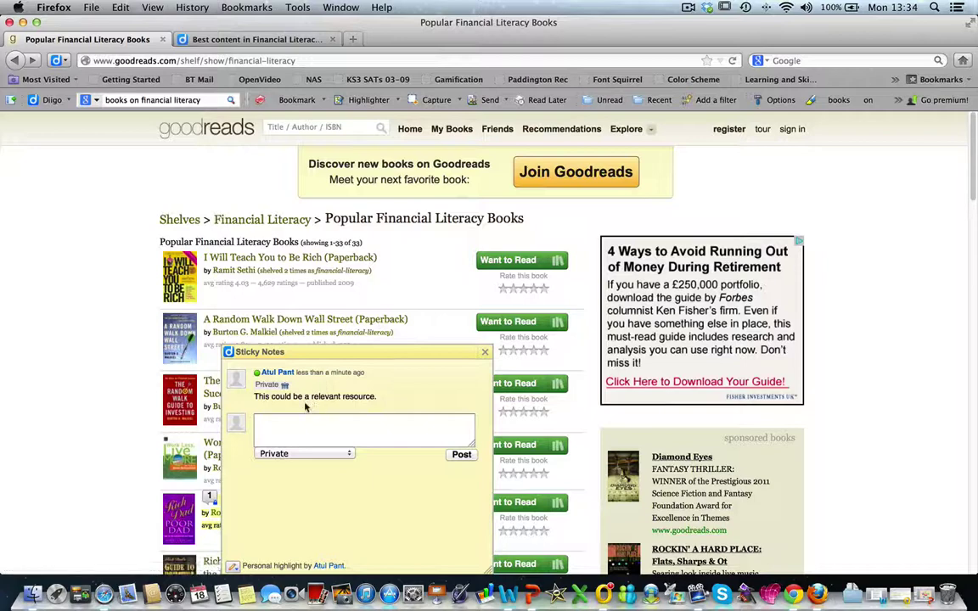
left_click(485, 351)
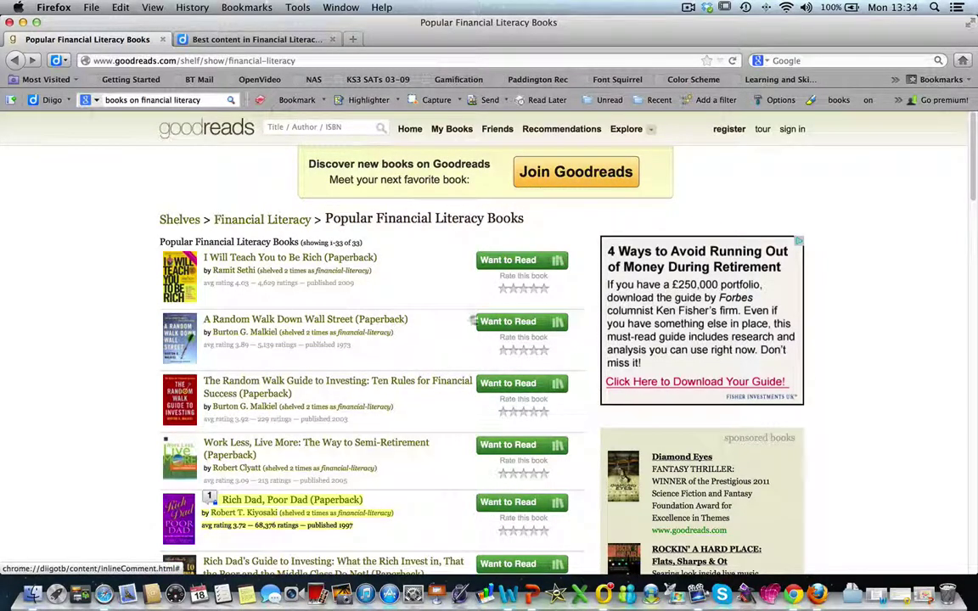
Capture a selected area of the Goodreads book list down to Rich Dad, Poor Dad
left_click(459, 100)
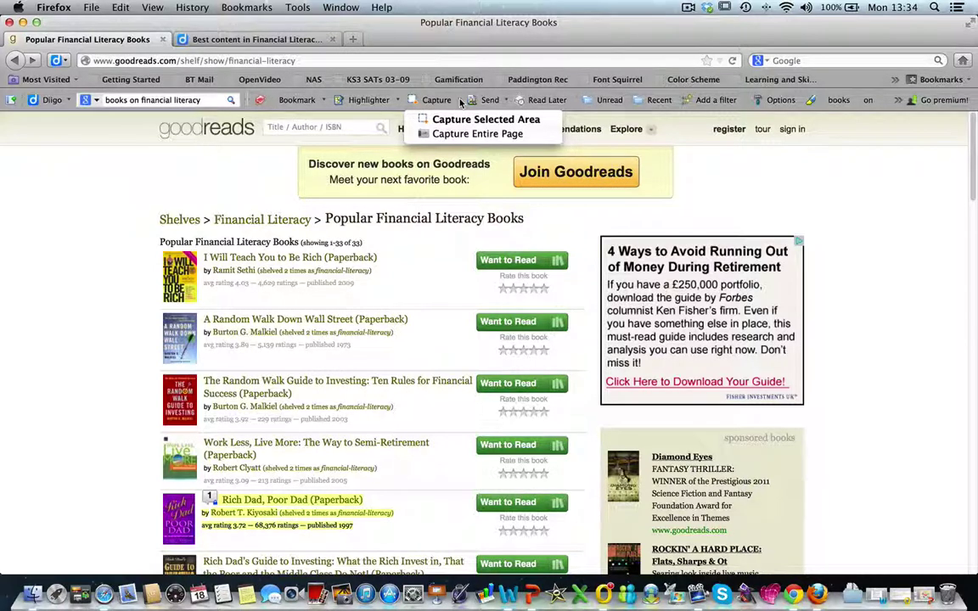
left_click(479, 120)
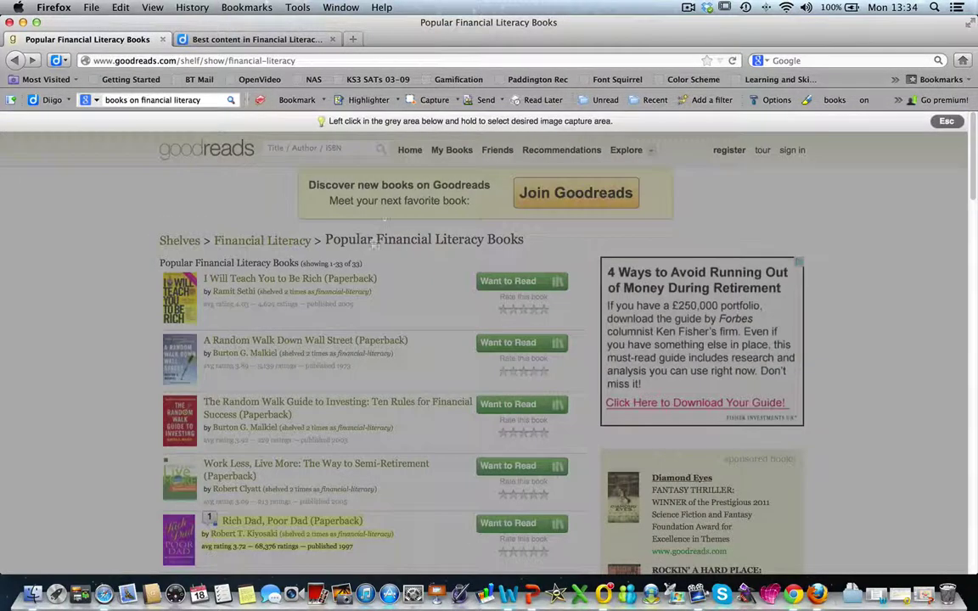
mouse_move(147, 224)
left_mouse_down()
mouse_move(182, 514)
mouse_move(427, 524)
mouse_move(474, 571)
left_mouse_up()
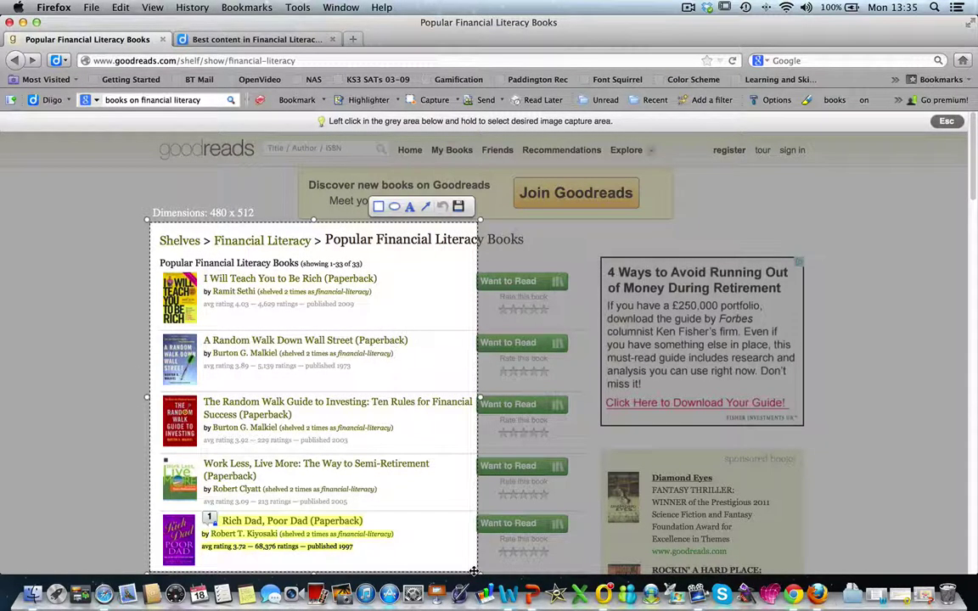
Annotate the capture in red with an arrow, an ellipse, a rectangle and a 'Good stuff!' label
left_click(426, 208)
left_click(426, 208)
left_click_drag(415, 487, 367, 520)
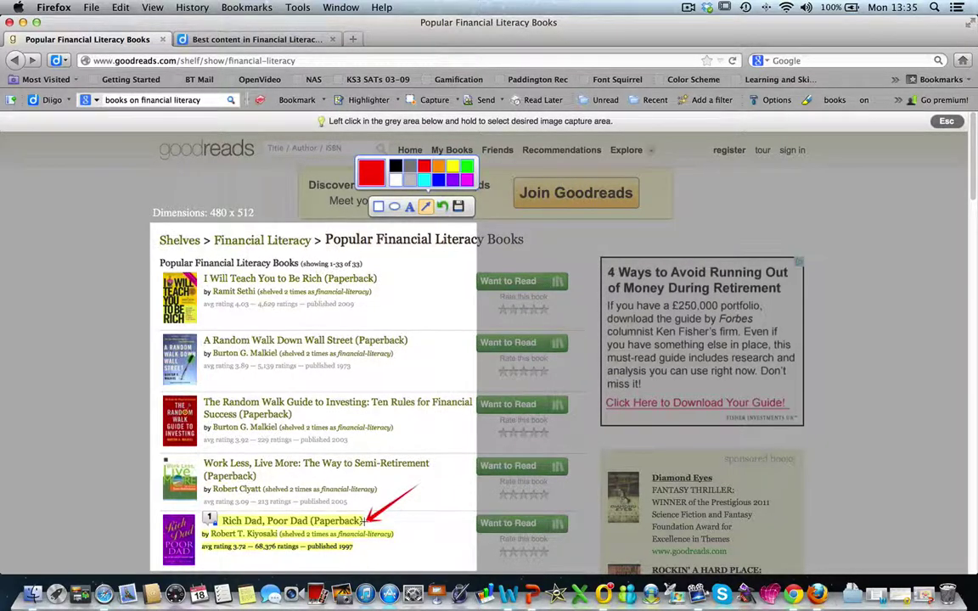
left_click(394, 206)
left_click_drag(198, 451, 441, 491)
left_click(379, 207)
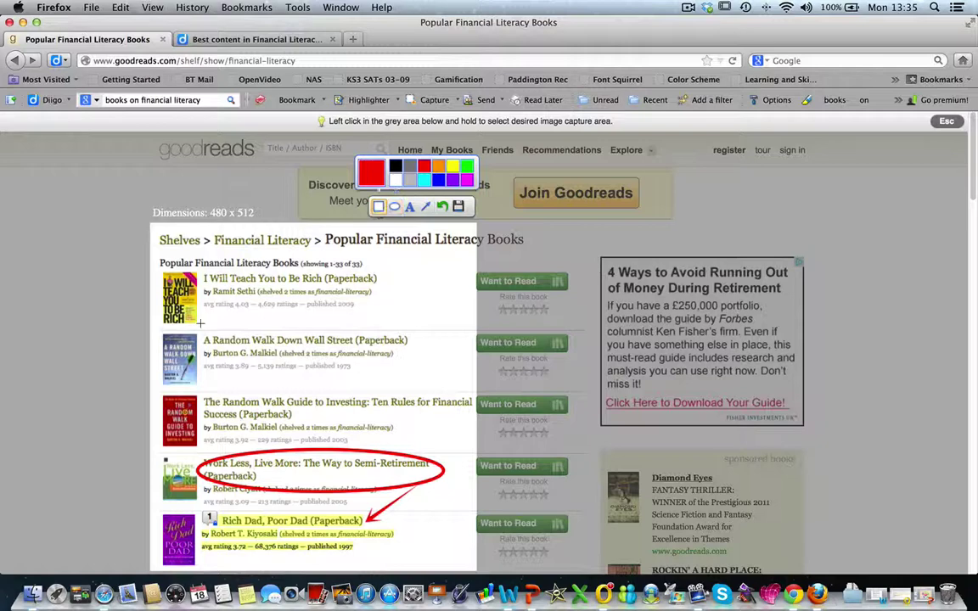
left_click_drag(201, 322, 425, 373)
left_click(409, 206)
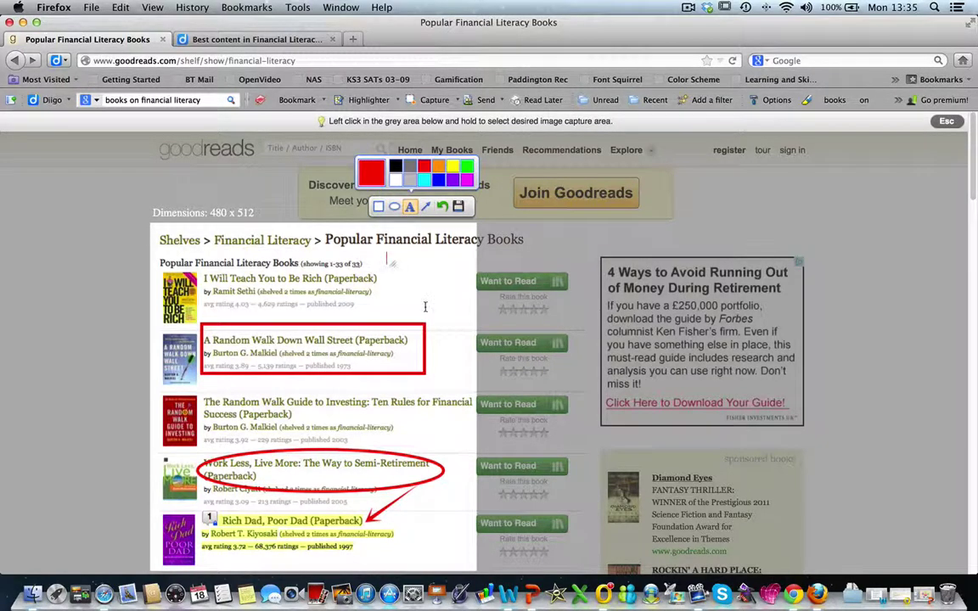
type("Good stuff!")
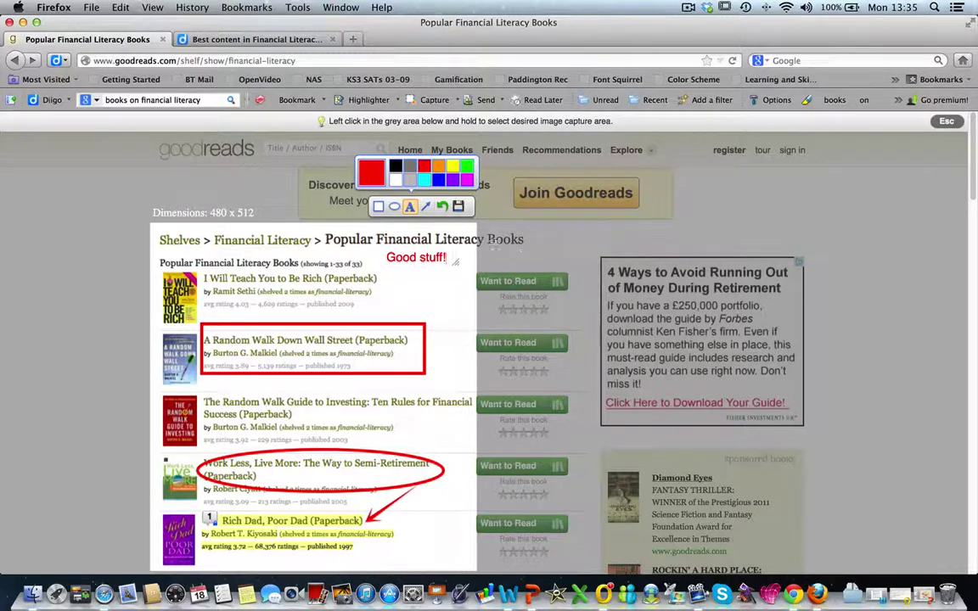
left_click(458, 208)
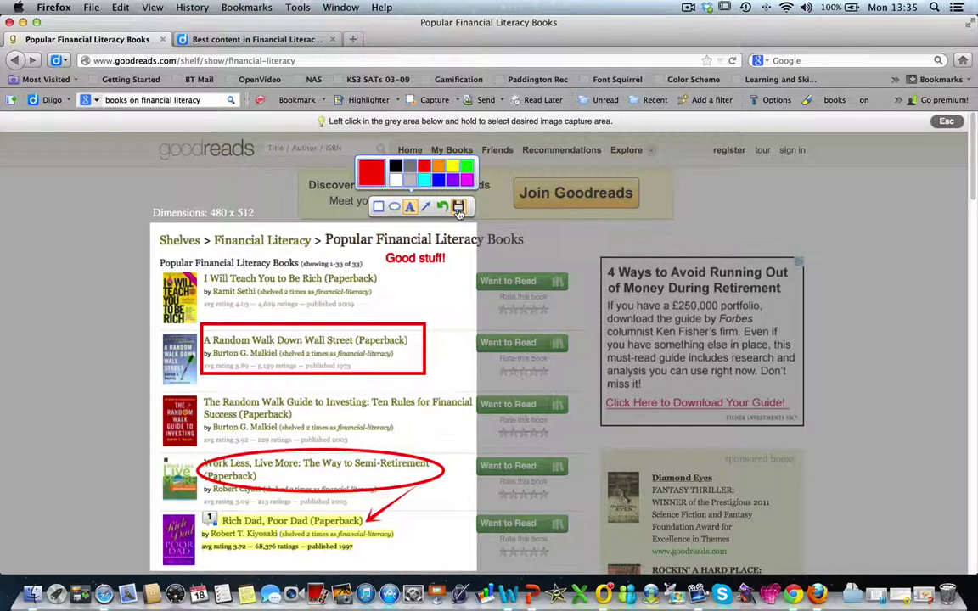
Save the annotated capture to the Diigo library, view it, and return to the Goodreads shelf page
left_click(458, 209)
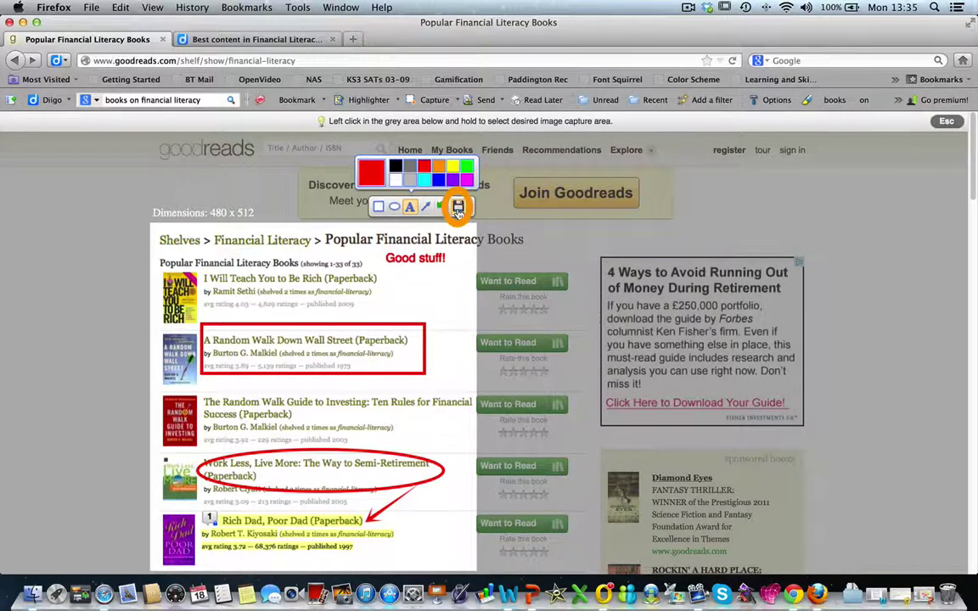
left_click(487, 128)
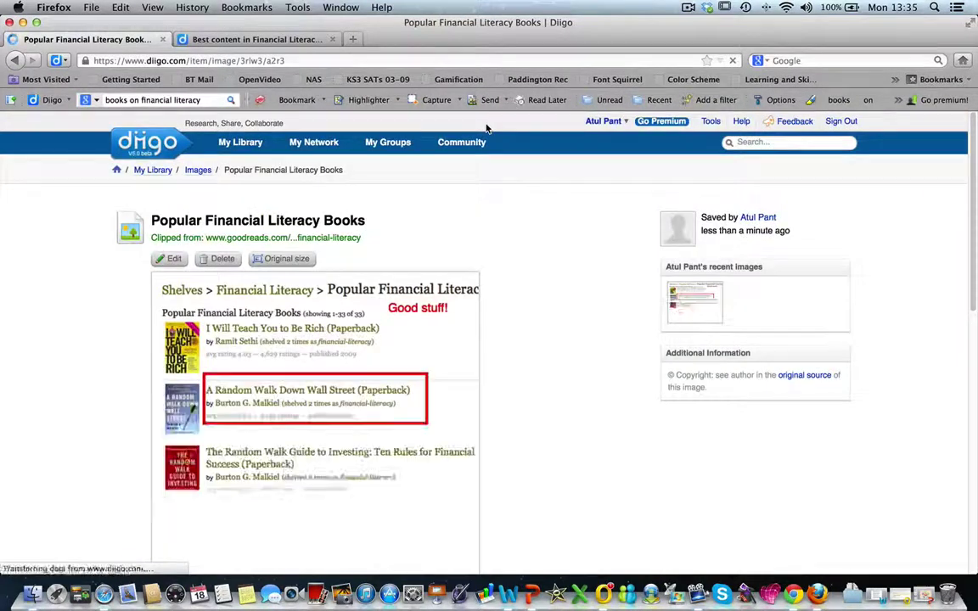
scroll(568, 515, "down", 3)
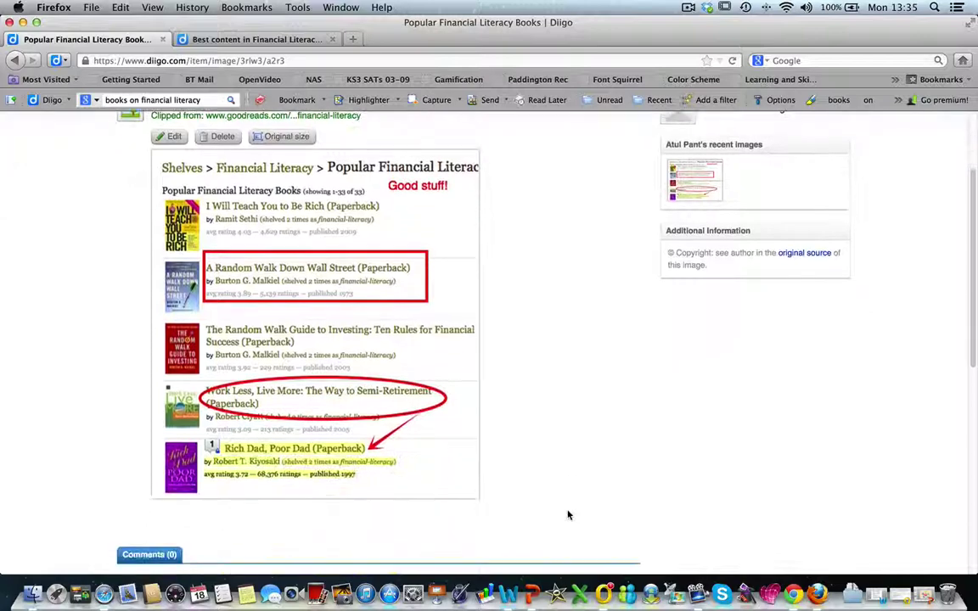
scroll(569, 515, "up", 1)
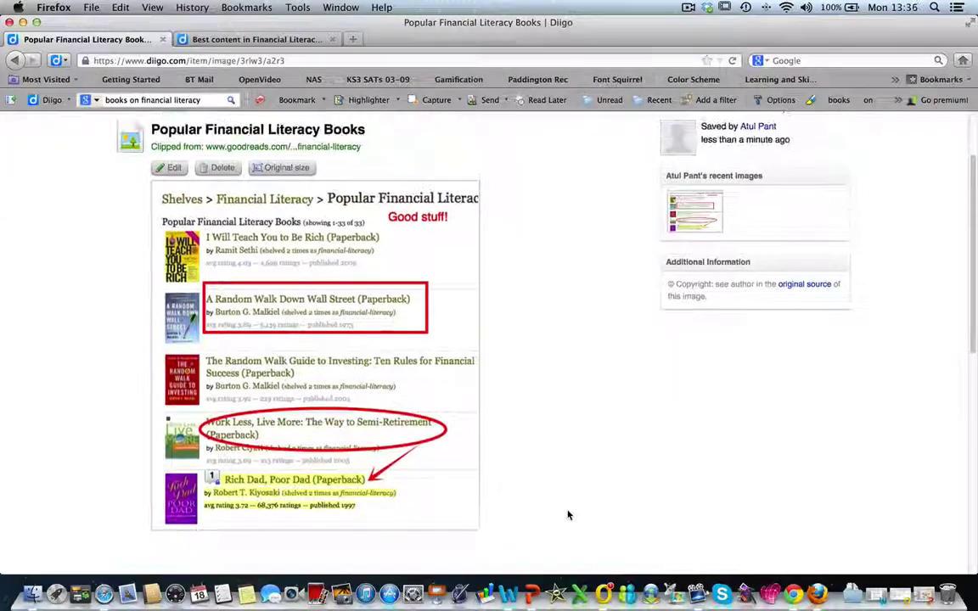
left_click(312, 234)
left_click(489, 99)
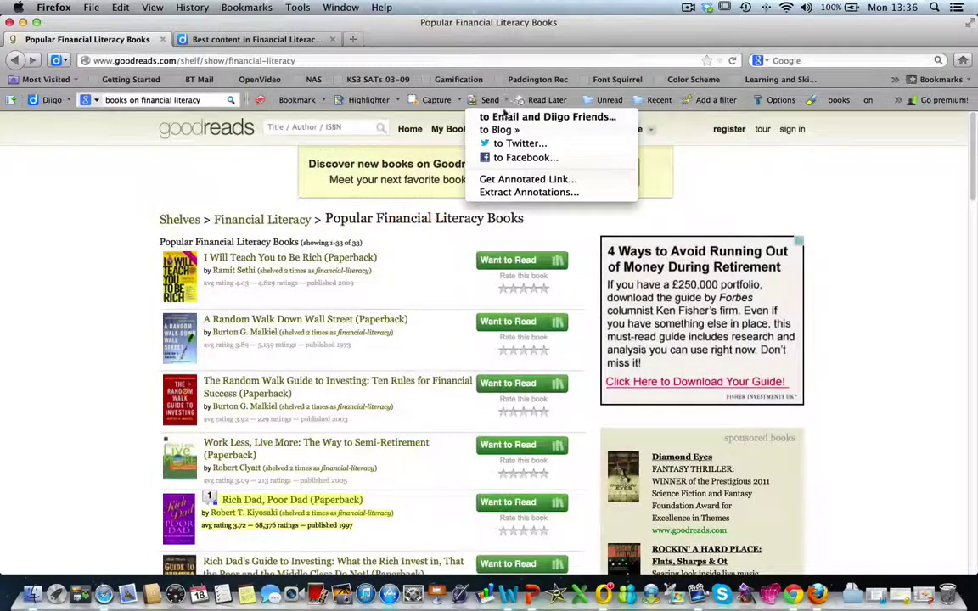
Generate an annotated link for the Goodreads shelf, review its options, then choose Extract Annotations
left_click(509, 179)
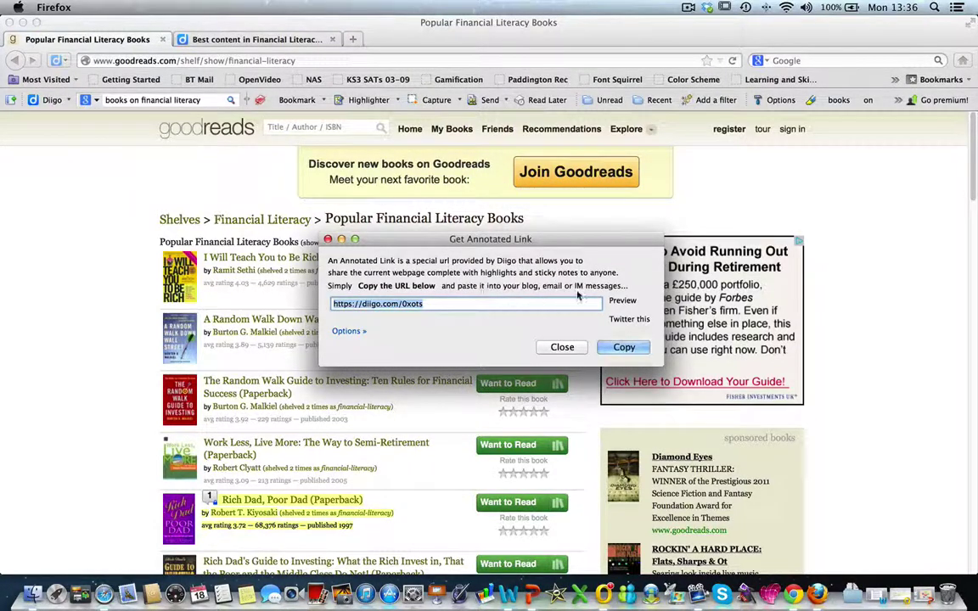
left_click(349, 331)
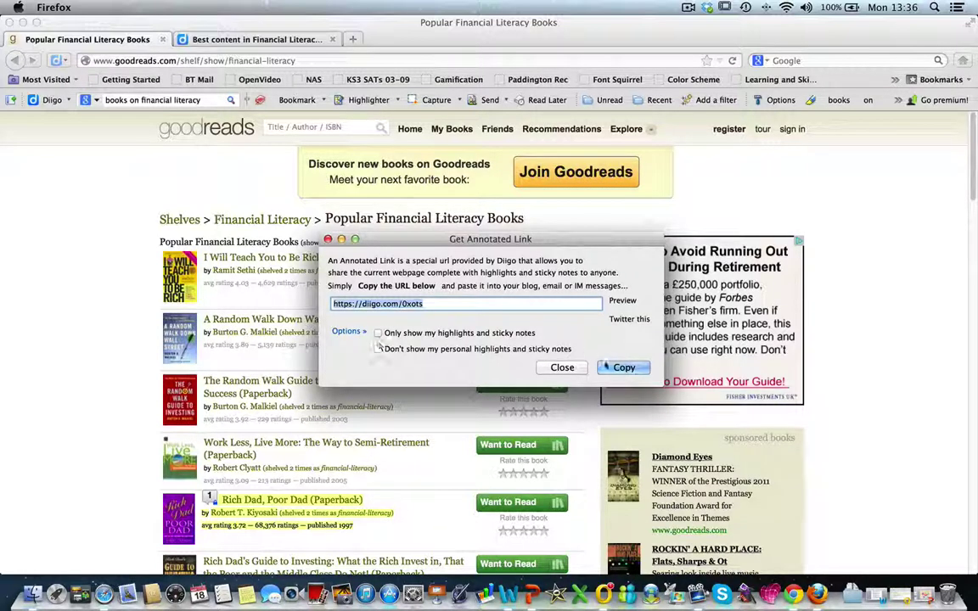
key("Escape")
left_click(462, 99)
left_click(501, 192)
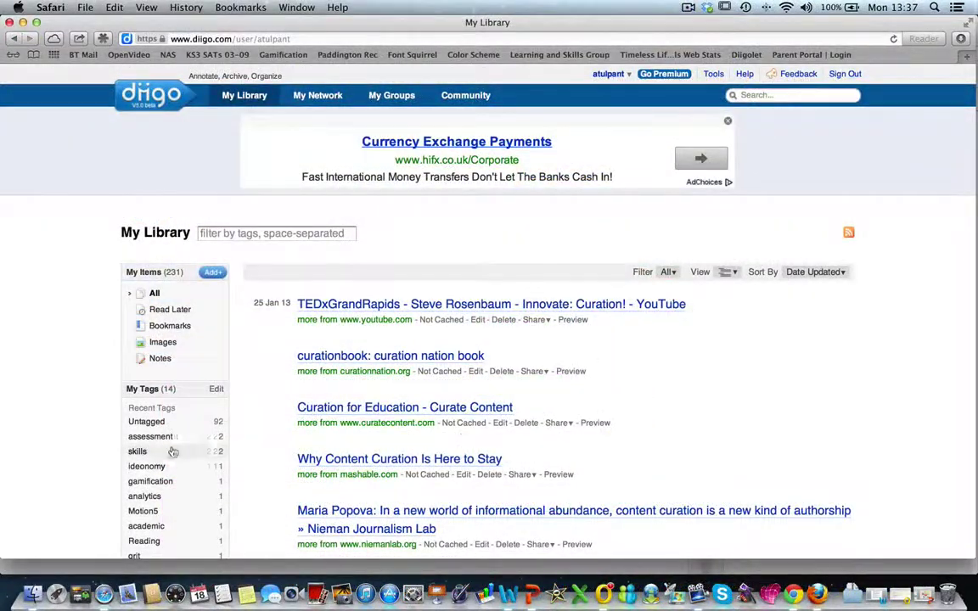
Open the Art of Content Curation list from My Lists in the library sidebar
scroll(4, 465, "down", 2)
scroll(5, 465, "down", 6)
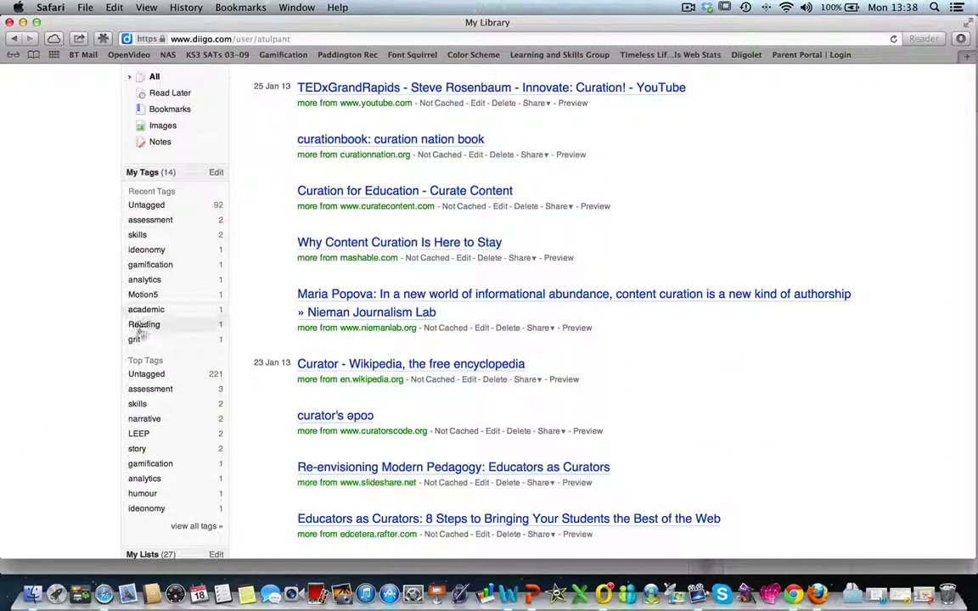
scroll(78, 446, "down", 10)
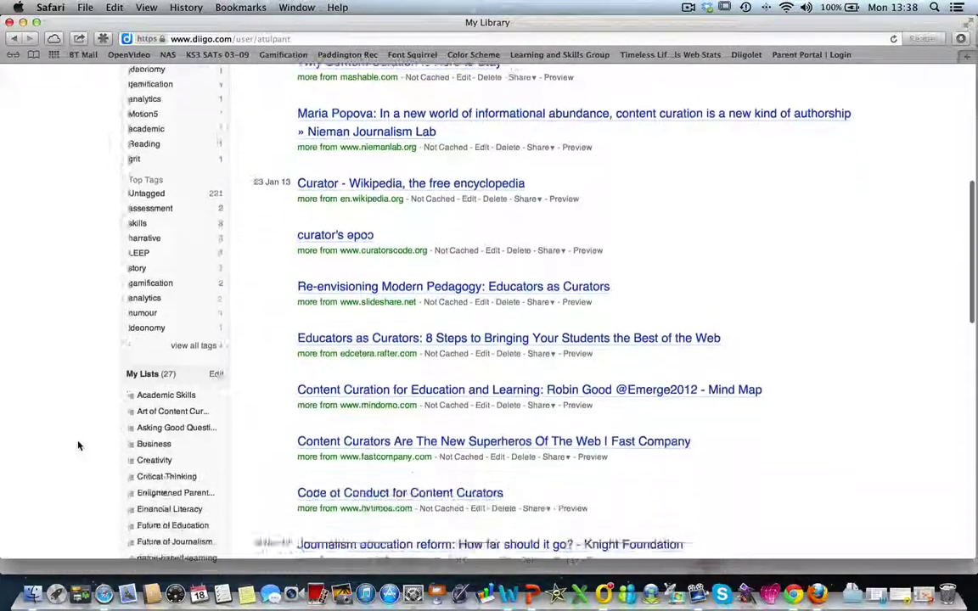
scroll(78, 446, "down", 4)
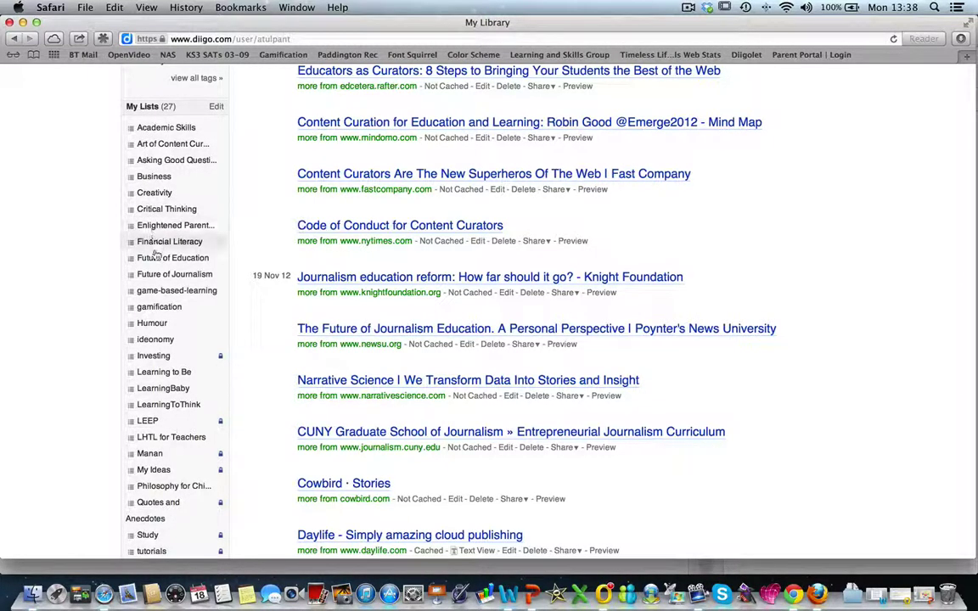
scroll(56, 453, "down", 3)
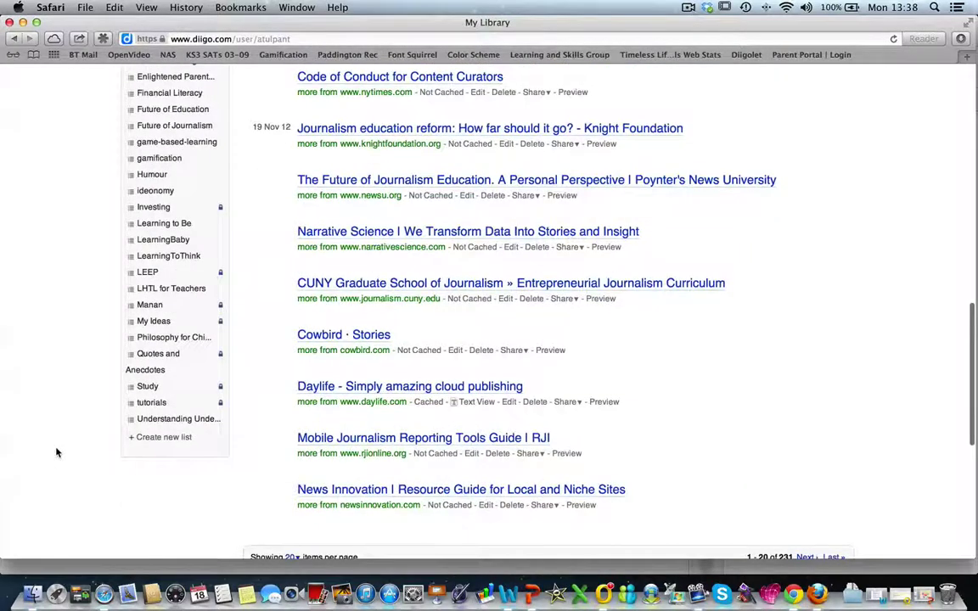
scroll(56, 453, "up", 5)
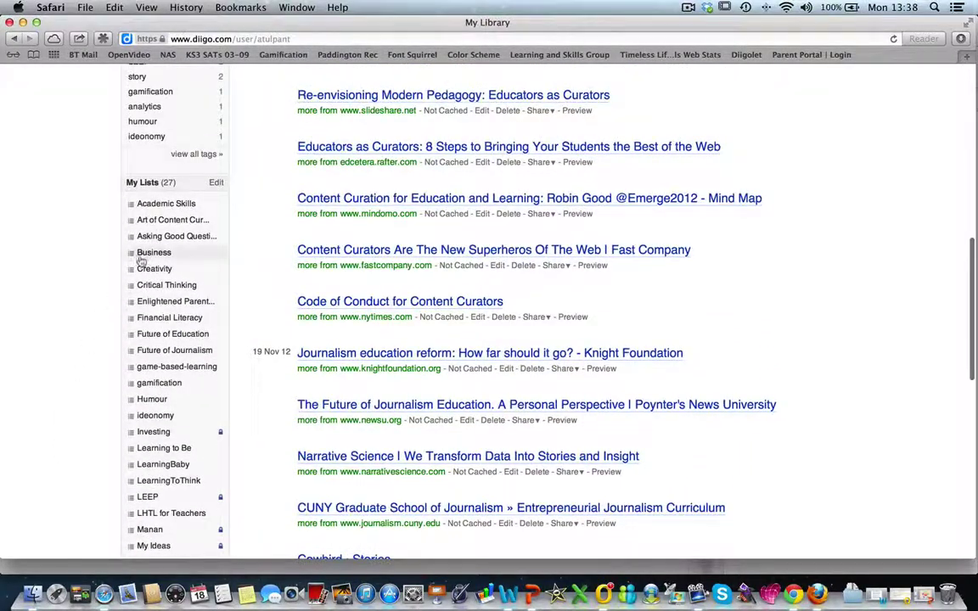
left_click(151, 225)
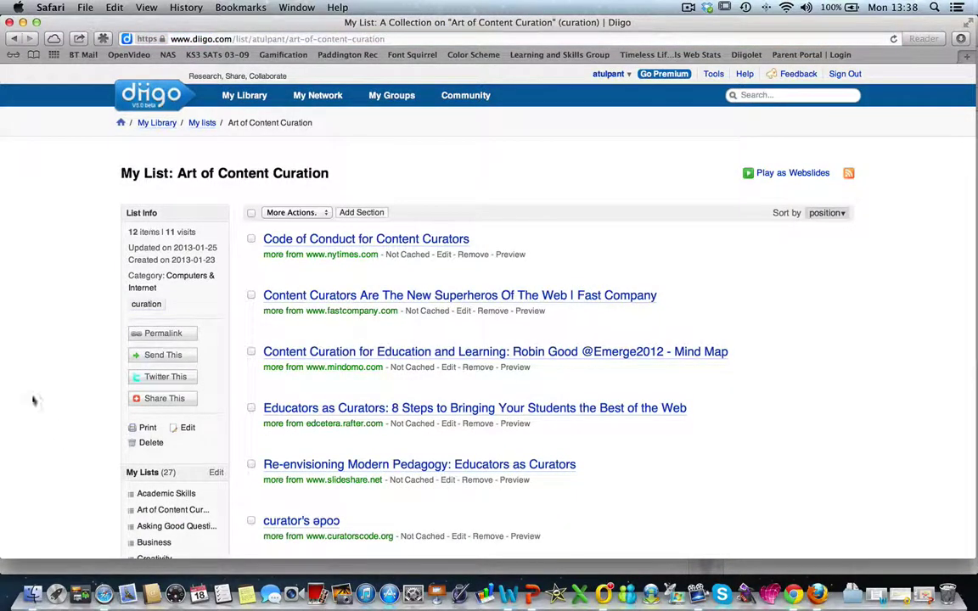
Show the Art of Content Curation list's permalink
scroll(331, 493, "down", 5)
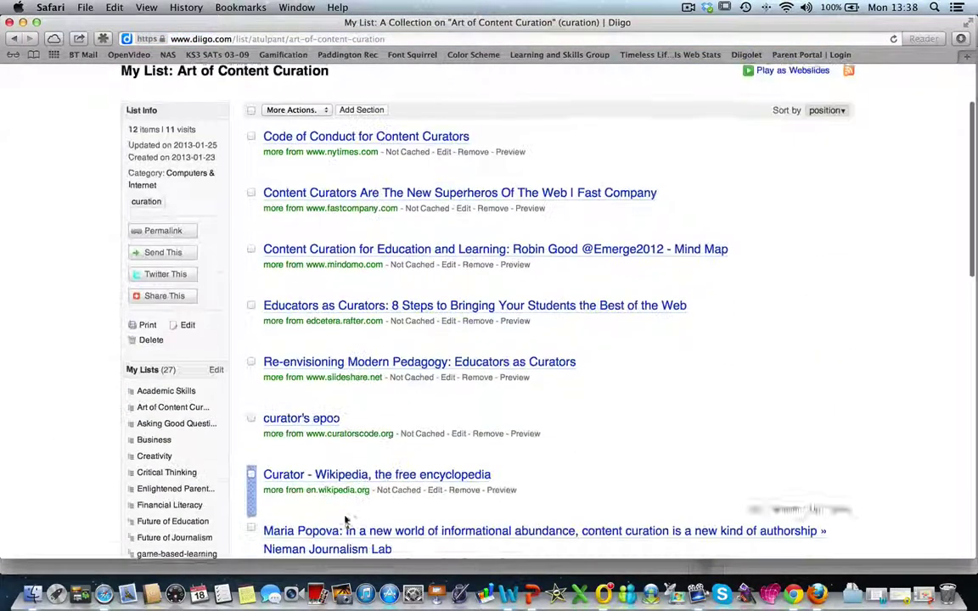
scroll(344, 519, "up", 3)
scroll(346, 522, "up", 1)
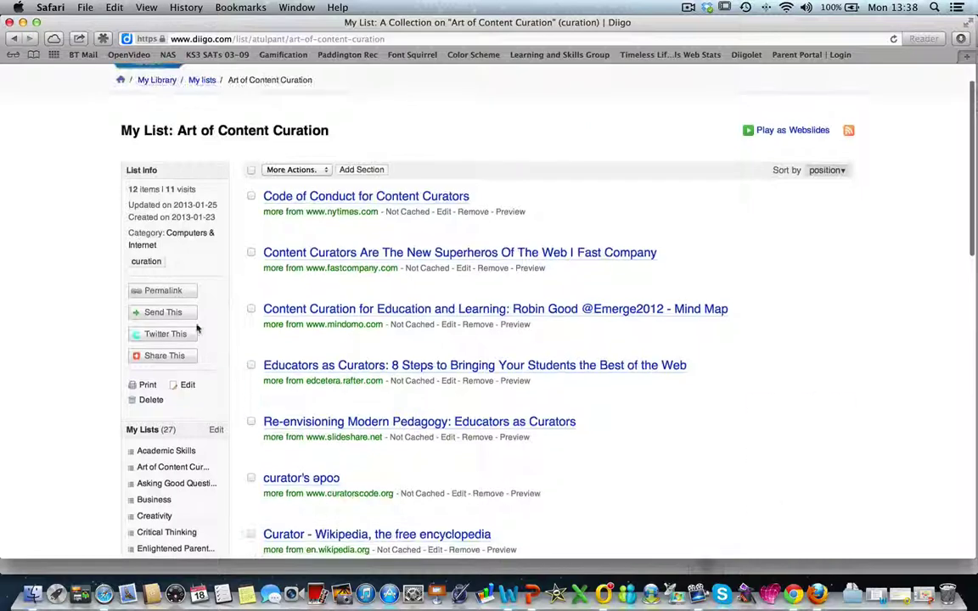
left_click(163, 291)
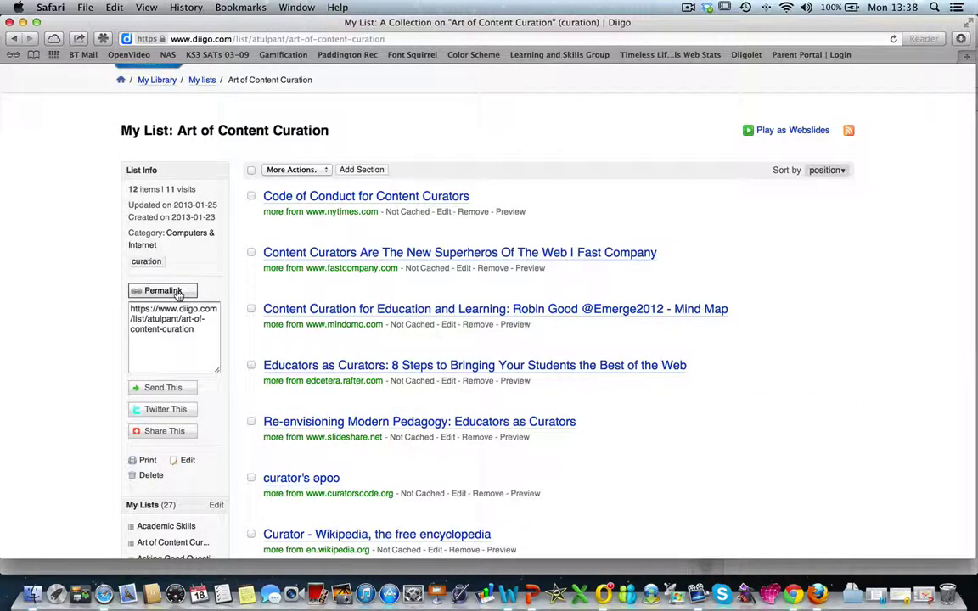
Start sending the list to mutual friends or emails, then cancel
left_click(161, 389)
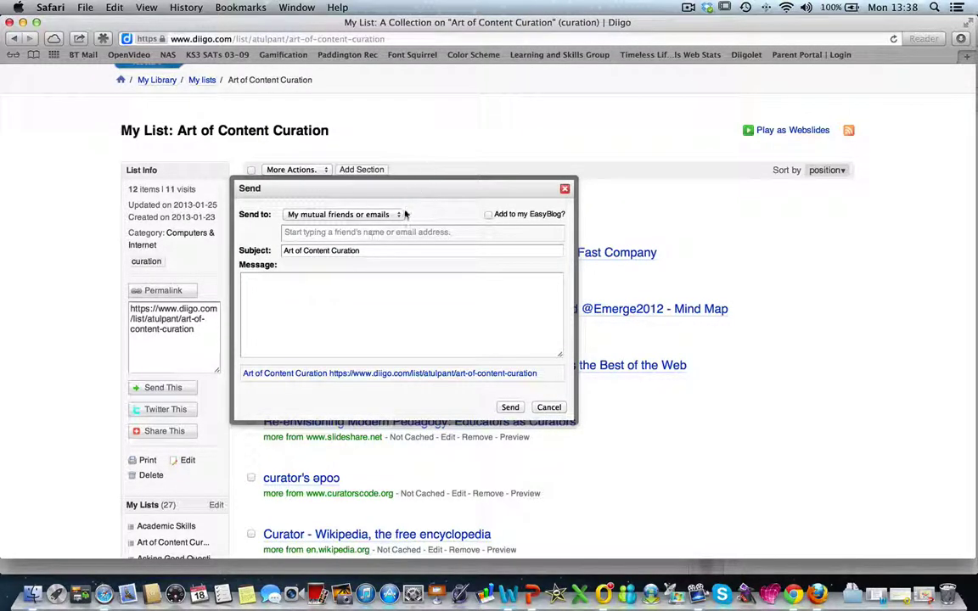
left_click(365, 213)
left_click(358, 276)
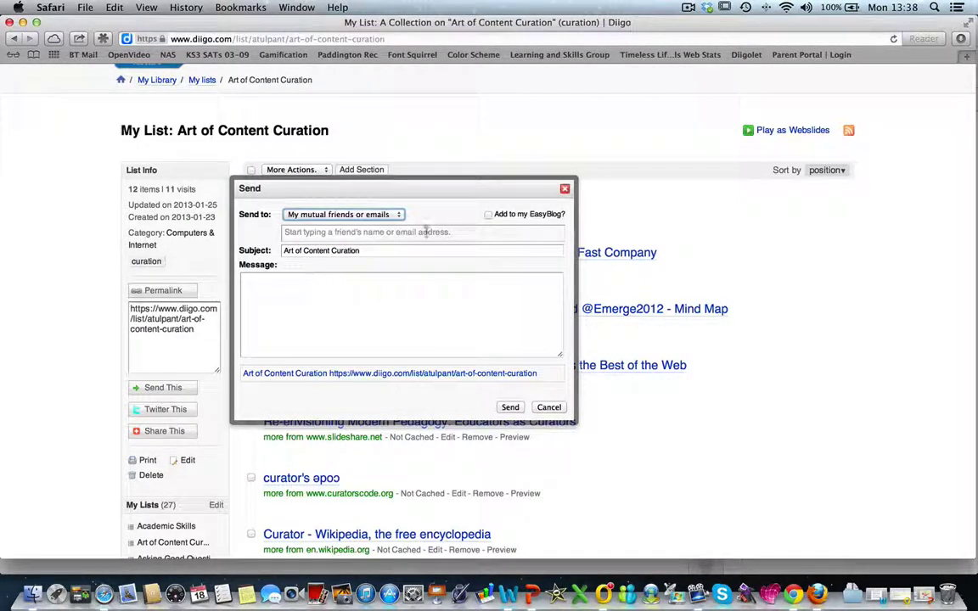
left_click(546, 409)
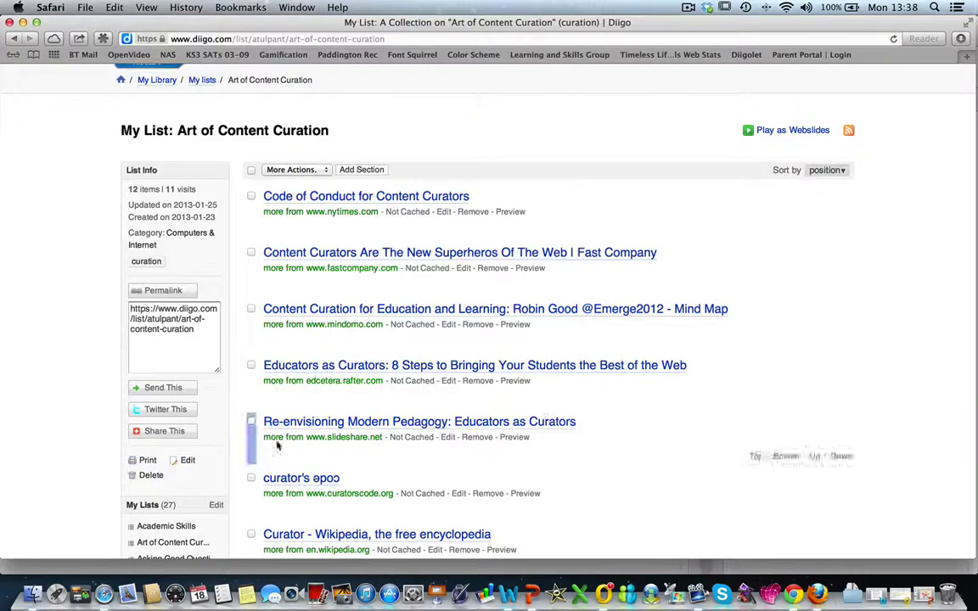
Look over the social sites offered for sharing the list
left_click(160, 431)
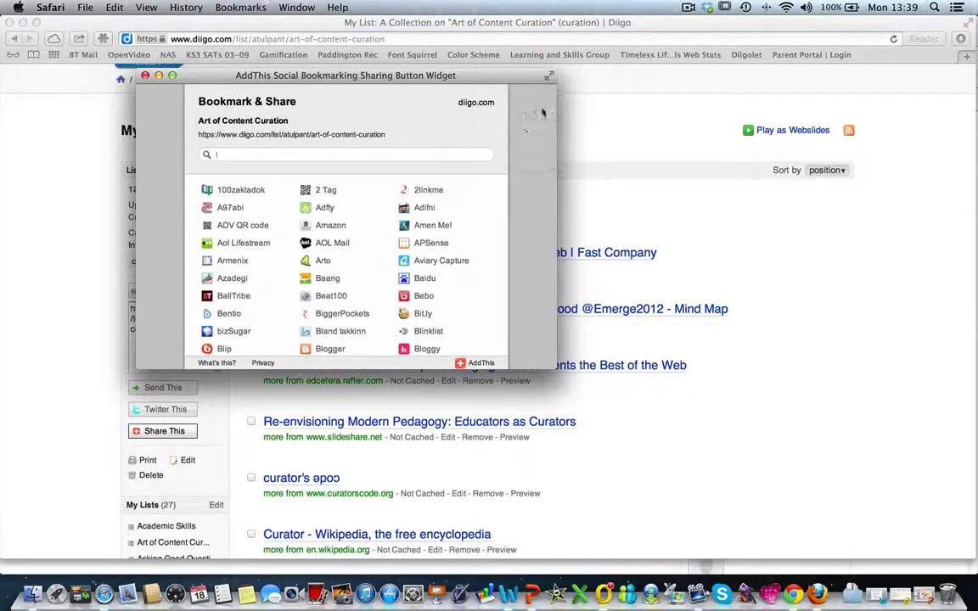
scroll(32, 427, "down", 4)
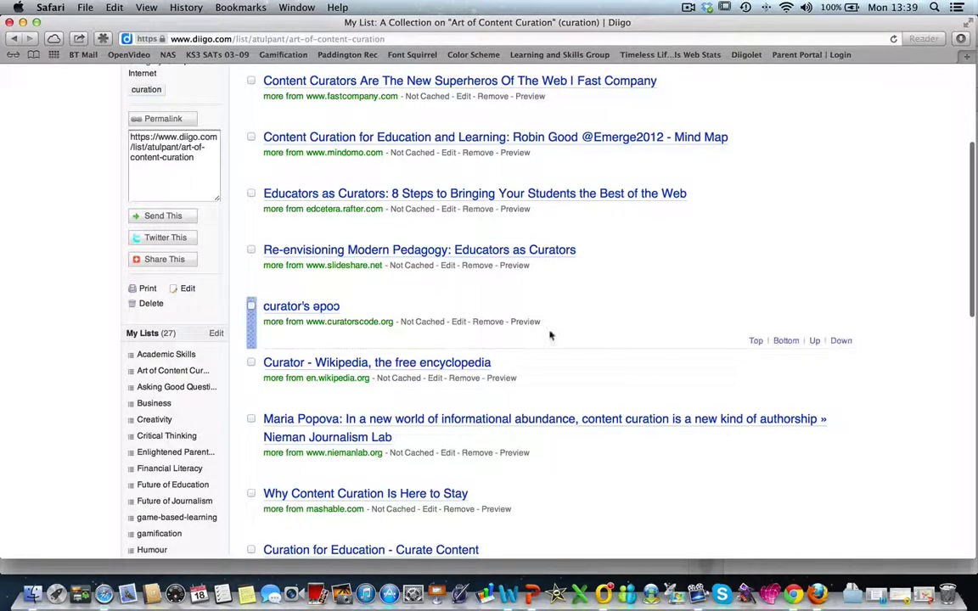
scroll(713, 295, "up", 1)
scroll(714, 295, "up", 4)
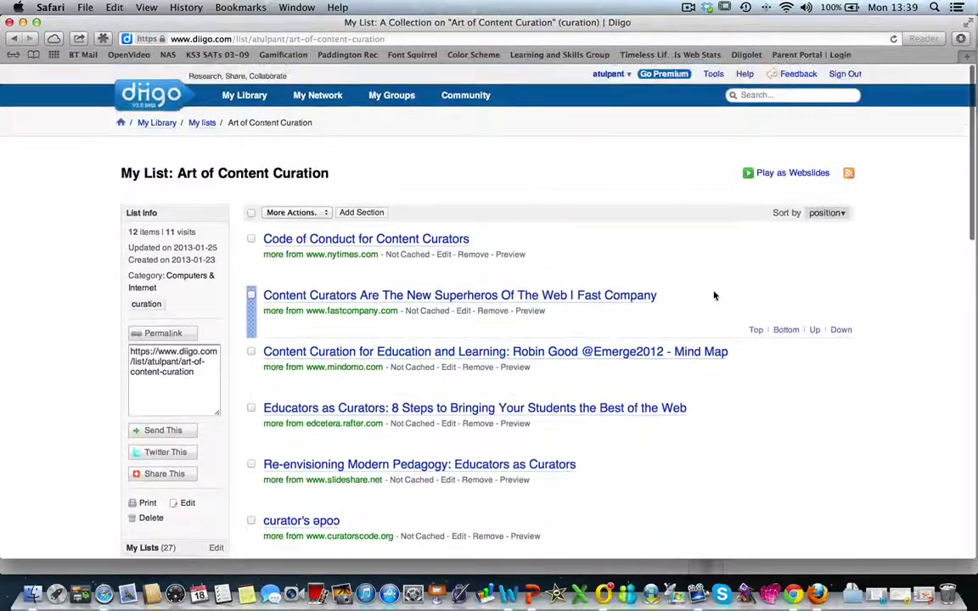